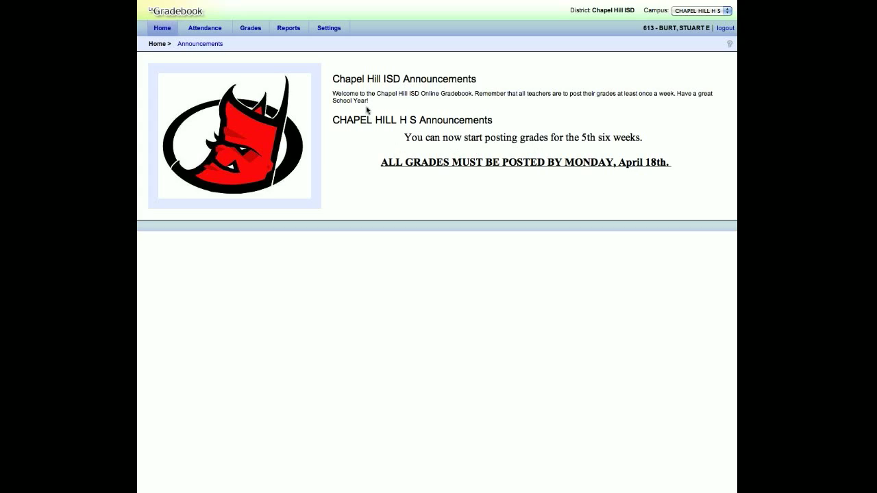
# Step: Open the attendance sheet for 04/14/11 and enter the attendance PIN below the student list
pyautogui.moveTo(209, 32)
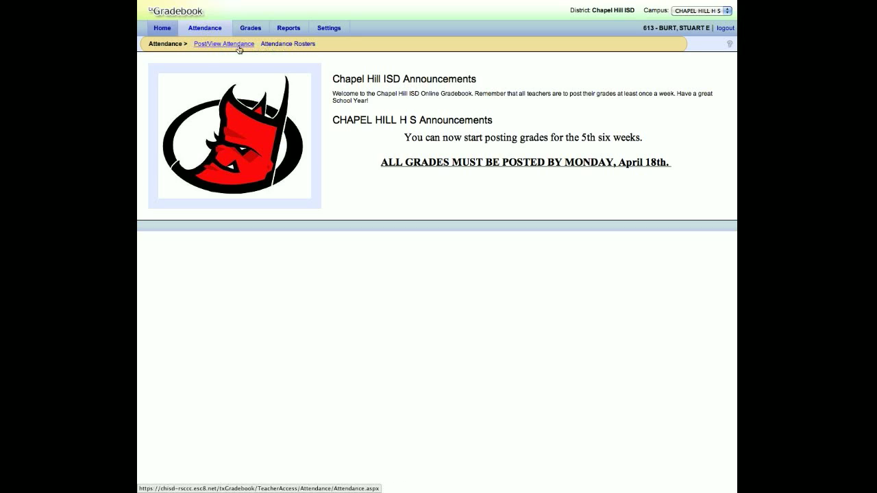
pyautogui.click(203, 28)
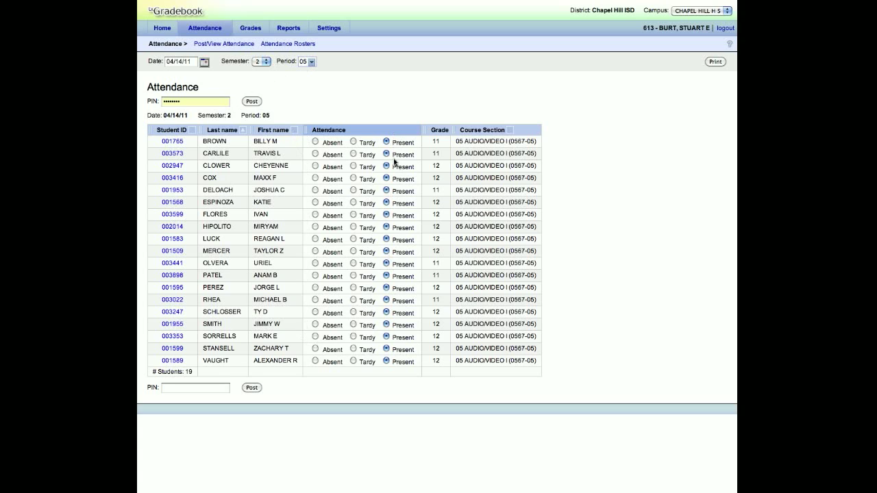
pyautogui.click(207, 389)
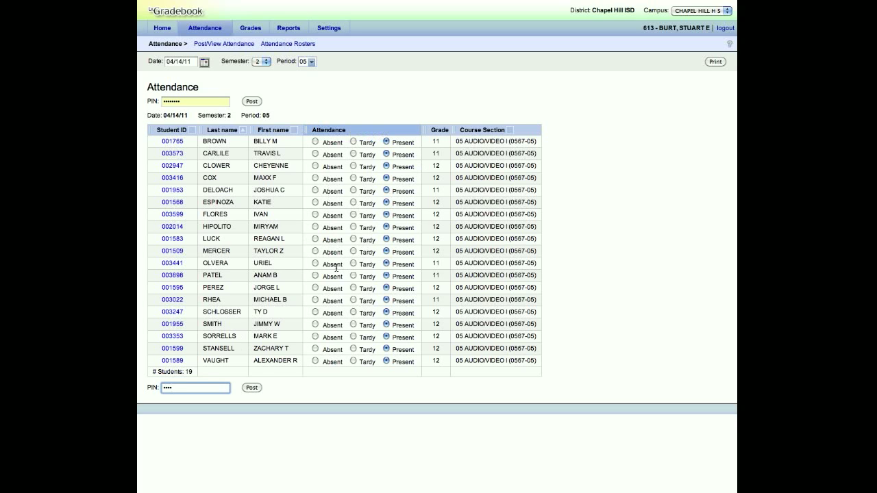
# Step: Mark the eleventh student absent and the fifteenth student tardy, and display the available class periods
pyautogui.click(316, 264)
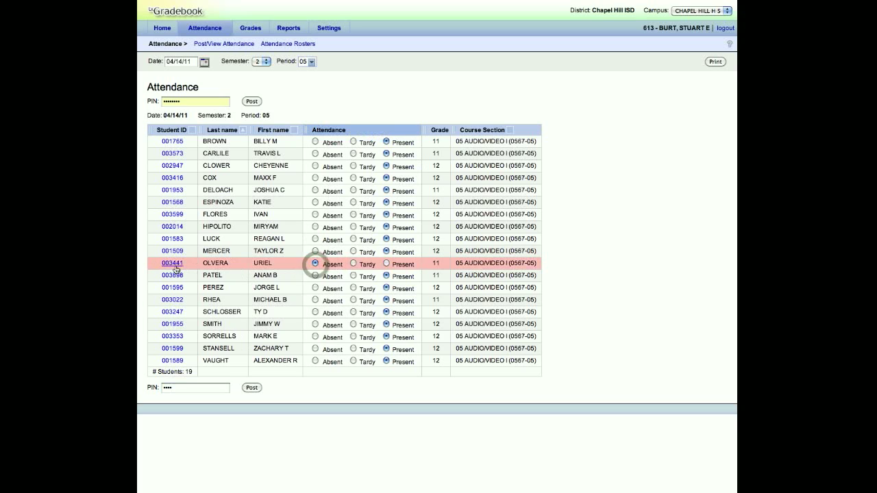
pyautogui.click(353, 312)
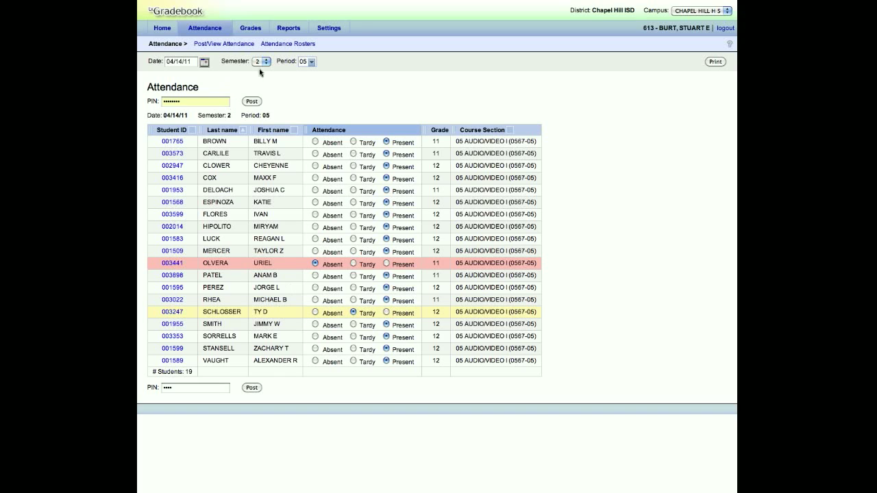
pyautogui.click(310, 63)
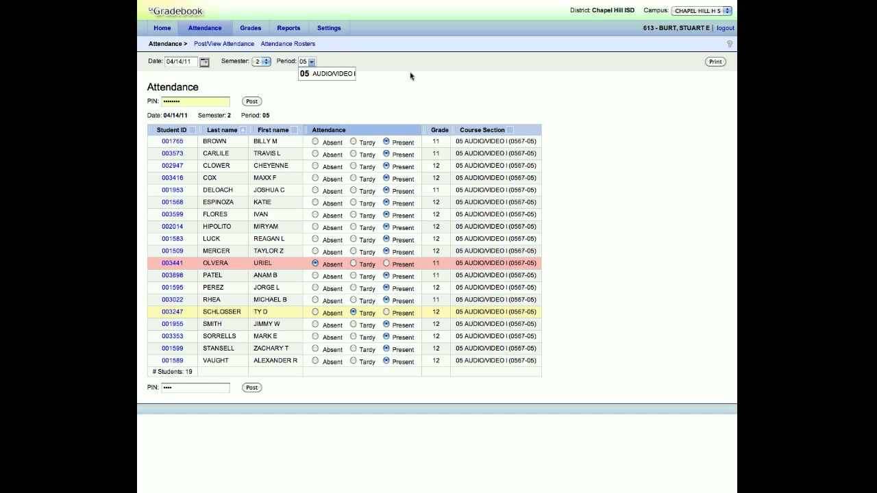
# Step: Set the attendance date to April 13, 2011, and generate the period 05 attendance roster, closing the report after viewing
pyautogui.click(204, 62)
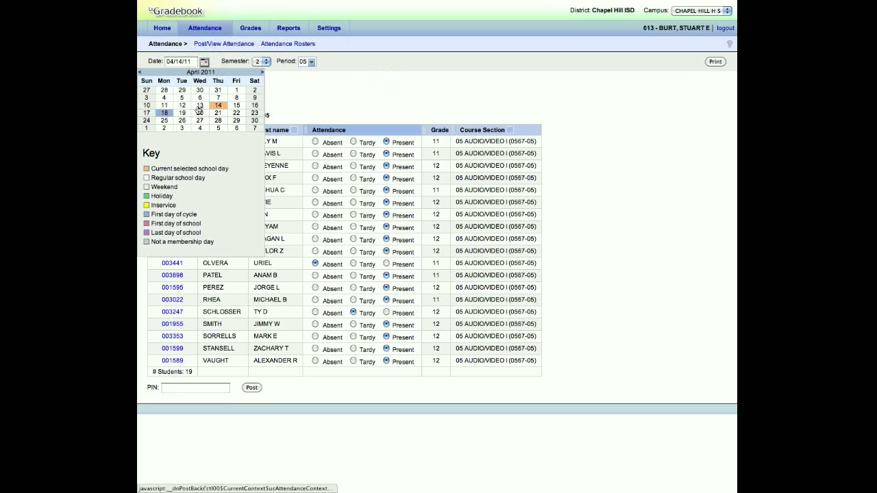
pyautogui.click(198, 106)
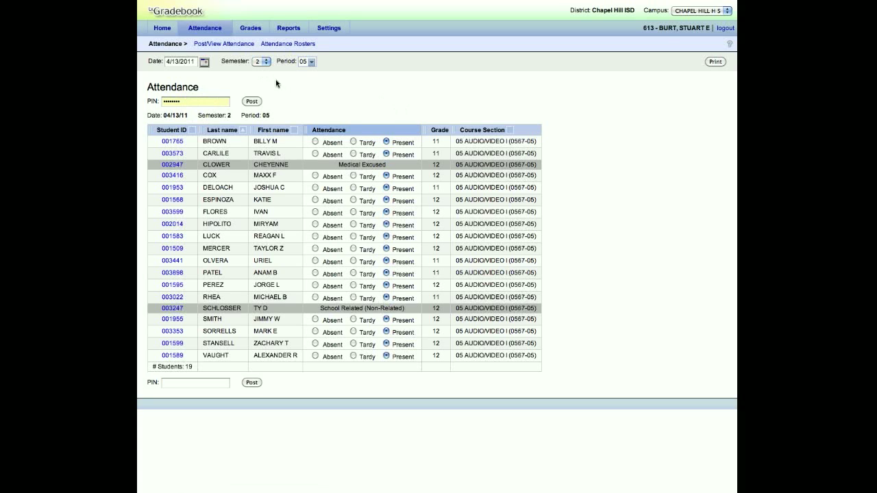
pyautogui.click(280, 46)
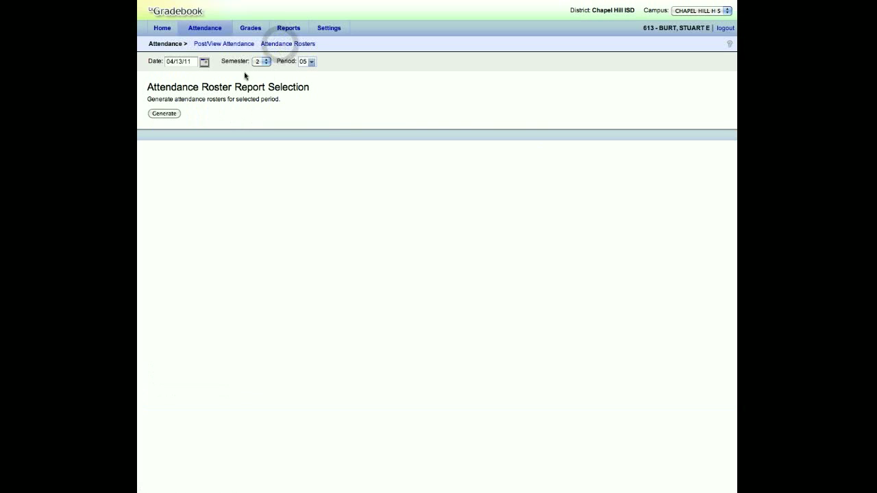
pyautogui.click(158, 115)
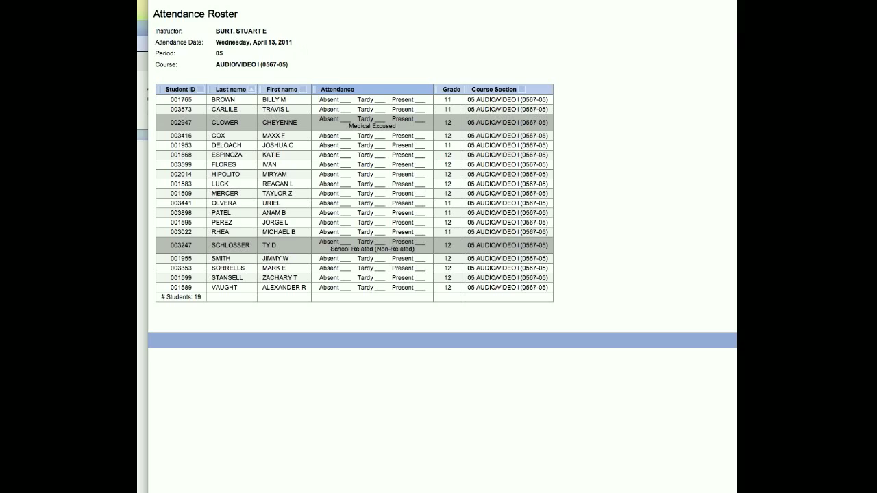
pyautogui.press('super+w')
# Step: Retrieve the assignment grades for semester 2, cycle 2, section 05 AUDIO/VIDEO I (0567-05), and display the available course sections
pyautogui.moveTo(246, 29)
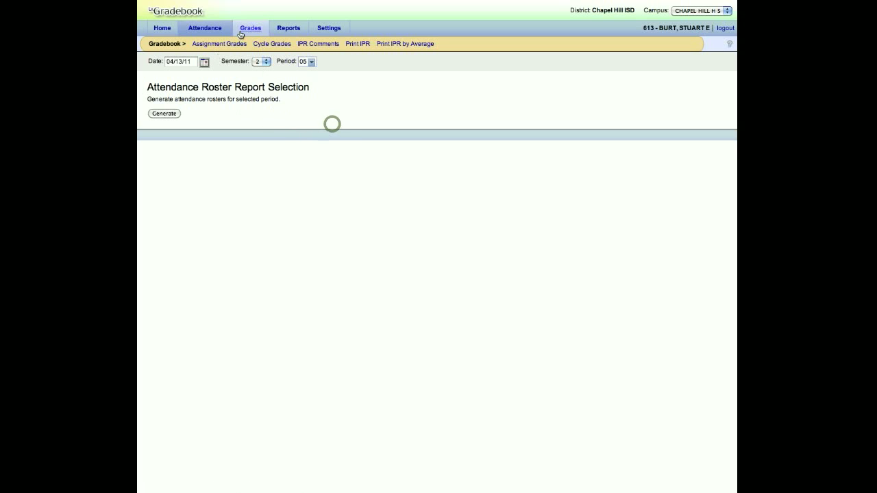
pyautogui.click(248, 29)
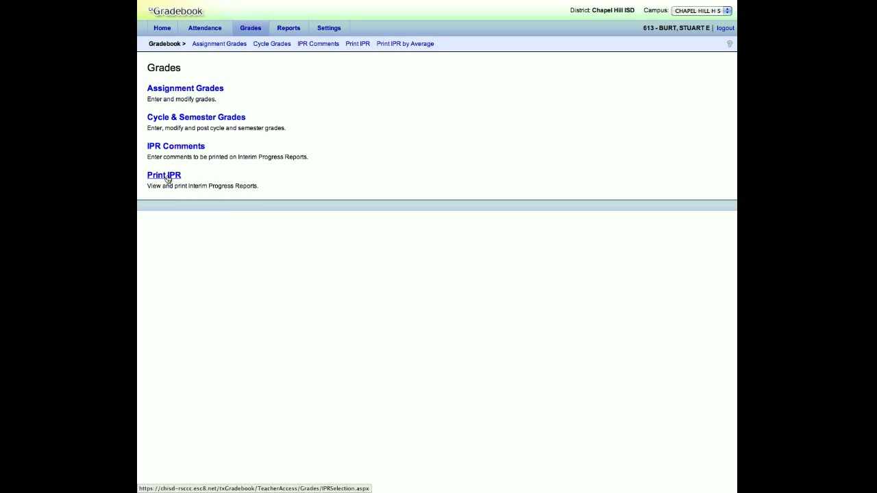
pyautogui.click(203, 92)
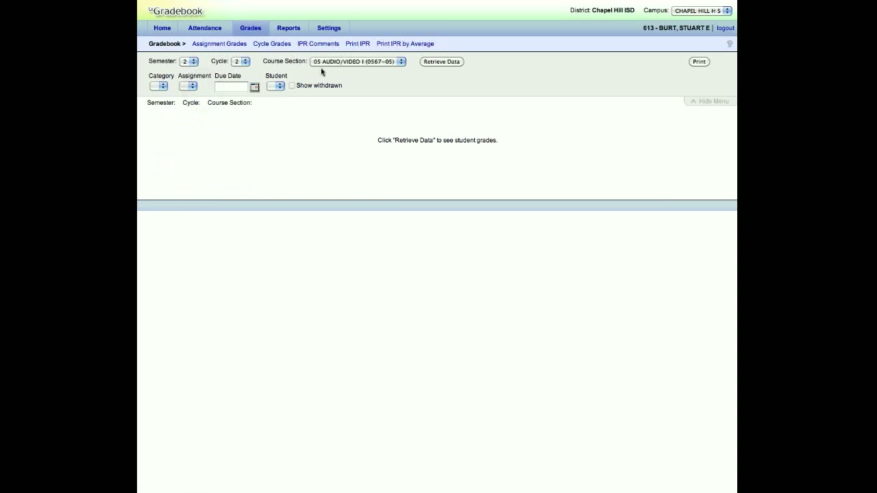
pyautogui.click(433, 62)
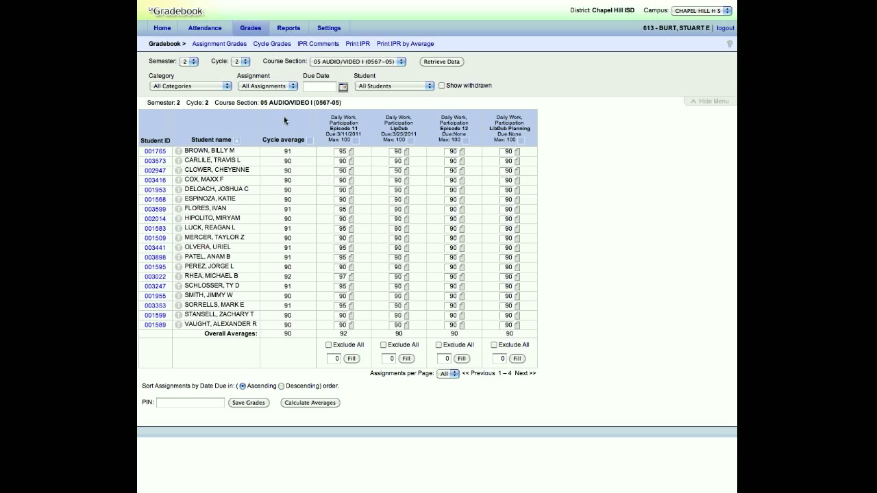
pyautogui.click(328, 61)
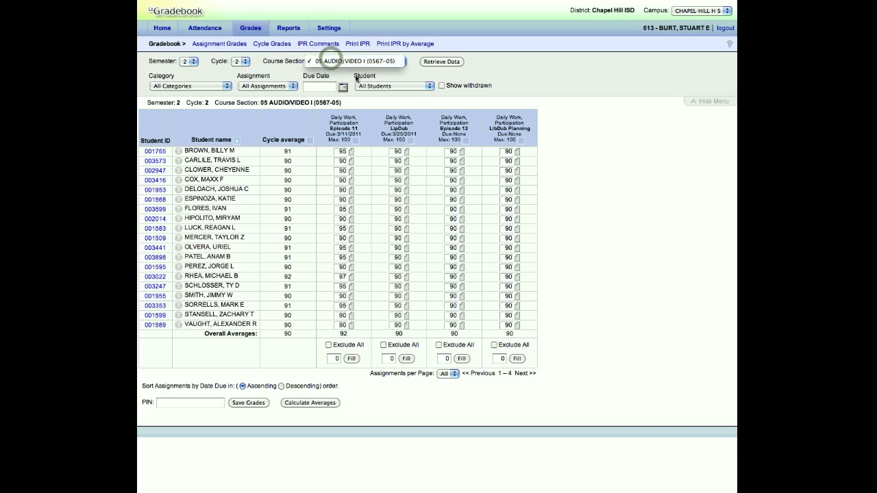
# Step: Enter 95 as the first student's Episode 11 grade
pyautogui.click(388, 358)
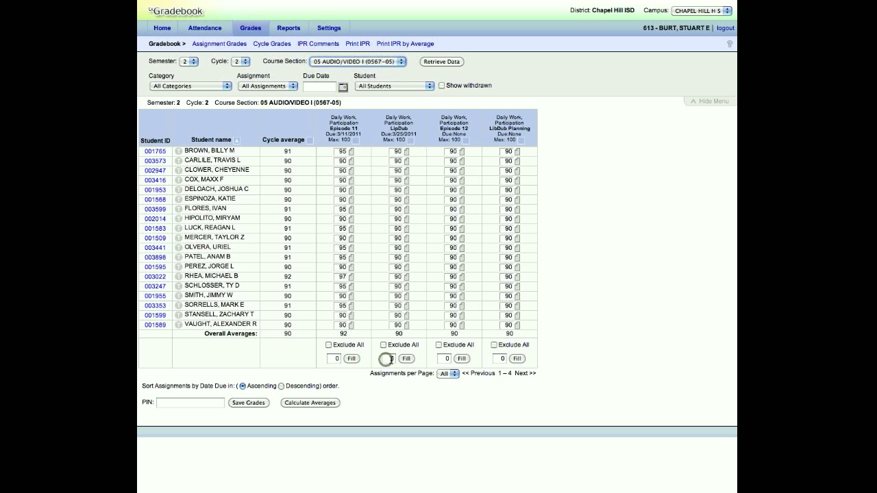
pyautogui.click(391, 359)
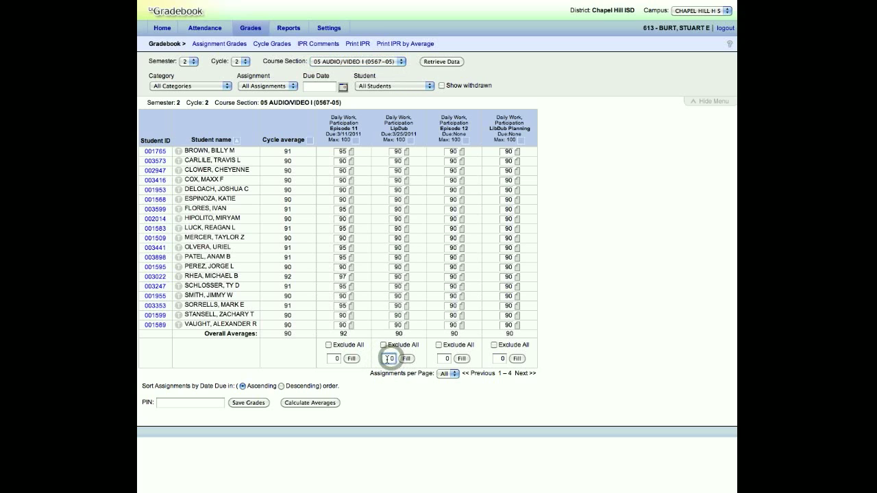
pyautogui.moveTo(386, 359); pyautogui.dragTo(399, 359)
pyautogui.click(343, 151)
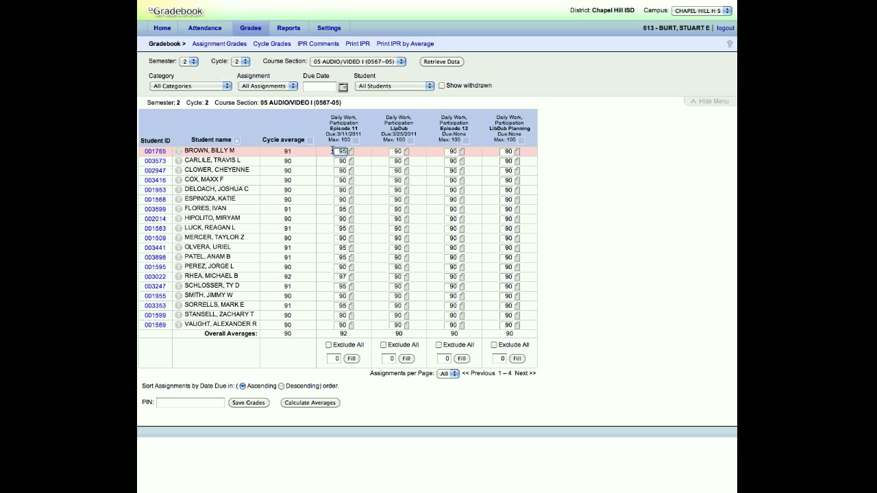
pyautogui.click(340, 151)
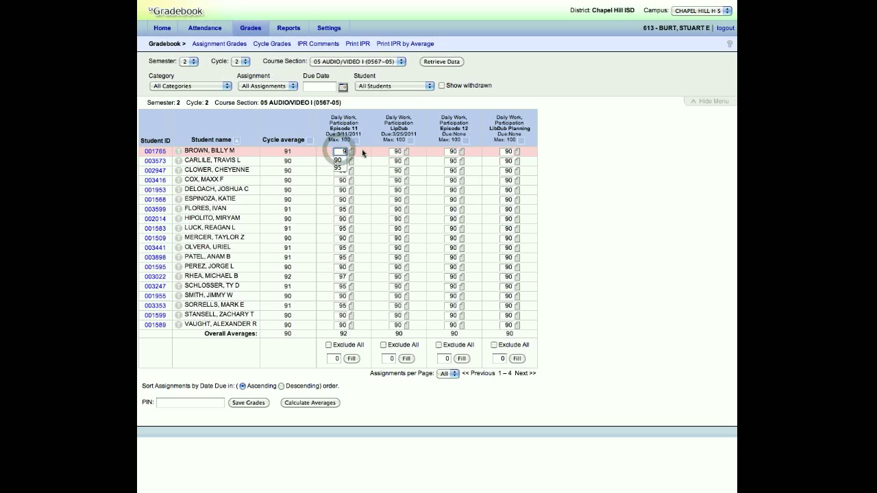
pyautogui.press('Return')
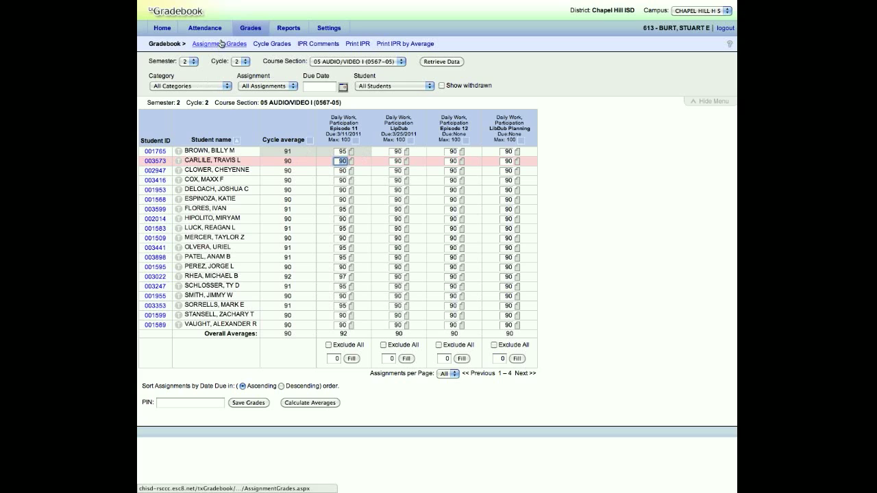
# Step: Leave the assignment grades without saving the edit and retrieve the section's assignment data again
pyautogui.click(248, 29)
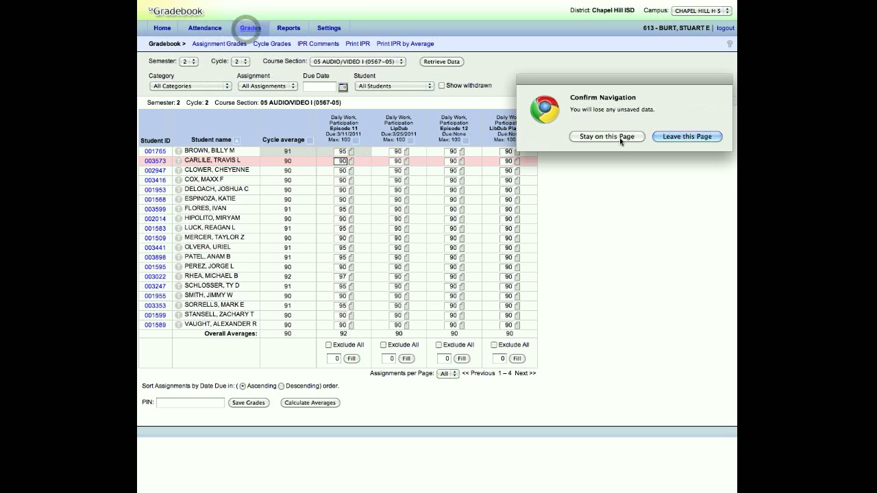
pyautogui.click(695, 137)
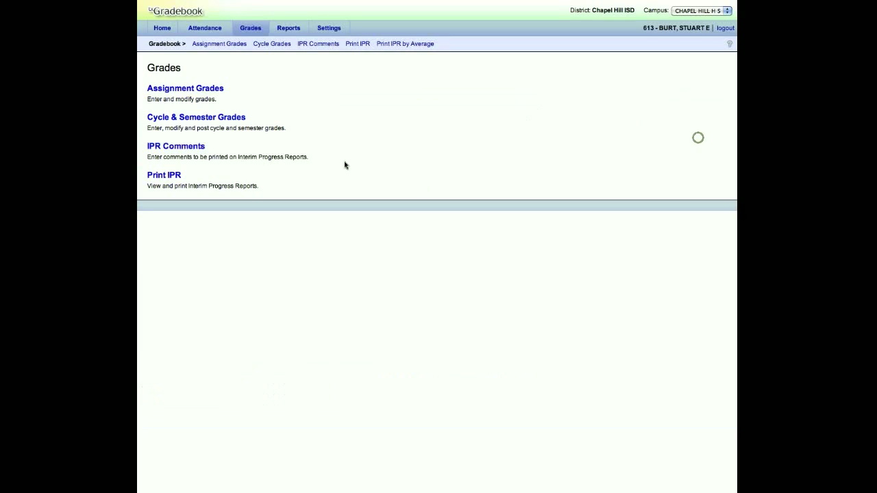
pyautogui.click(189, 89)
pyautogui.click(441, 61)
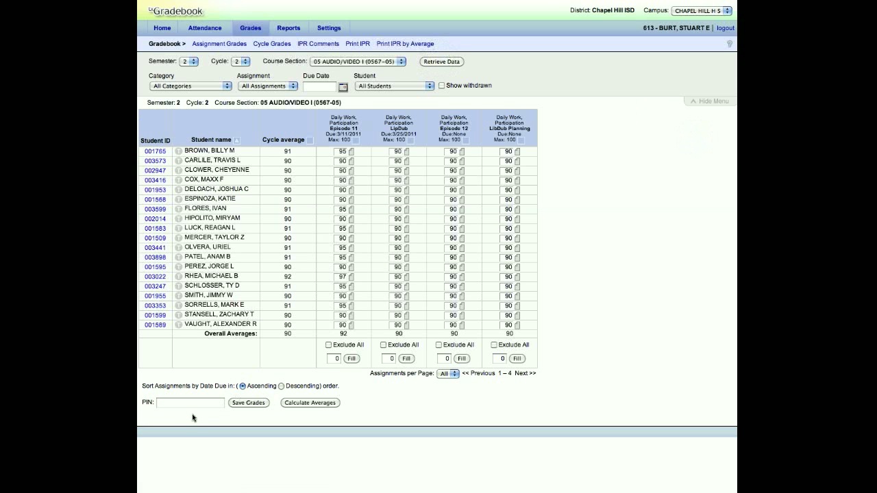
pyautogui.click(182, 403)
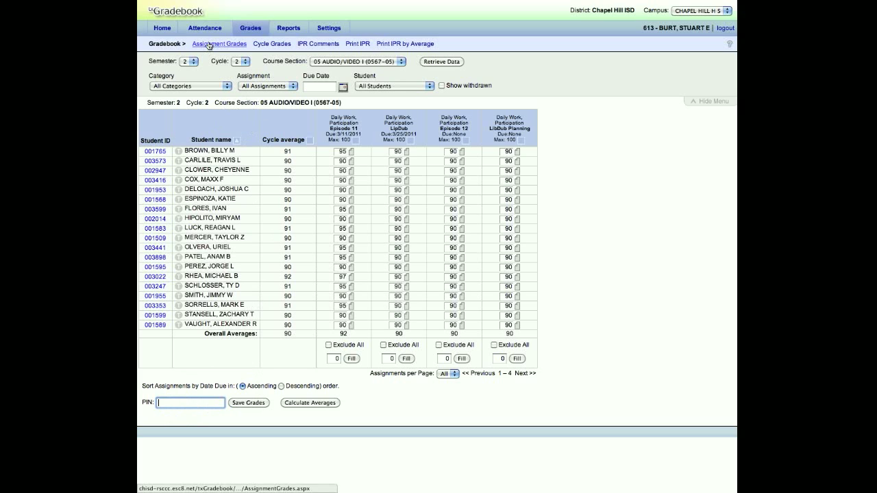
# Step: Retrieve the semester 2 cycle grades for section 05 AUDIO/VIDEO I (0567-05) and review the grade override fields
pyautogui.click(250, 27)
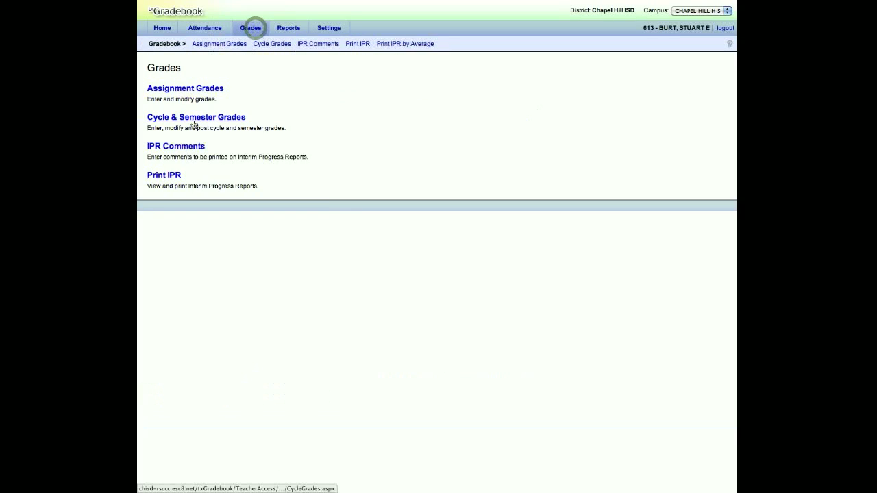
pyautogui.click(194, 121)
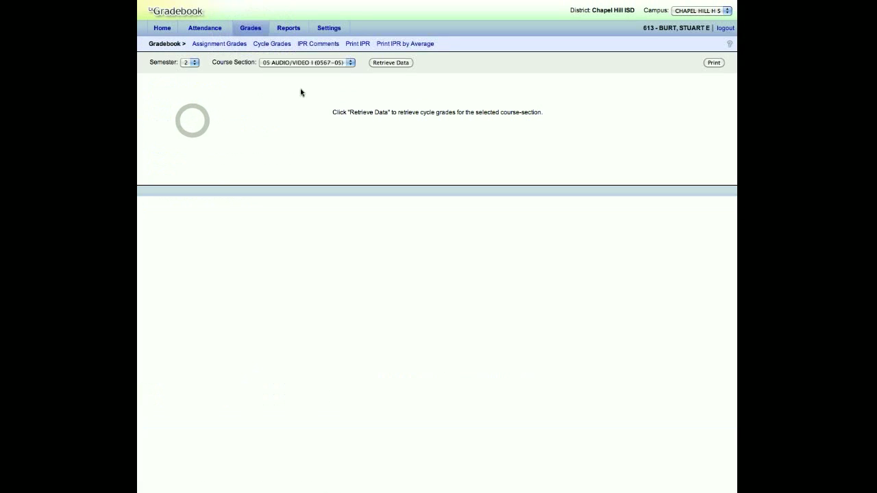
pyautogui.click(385, 62)
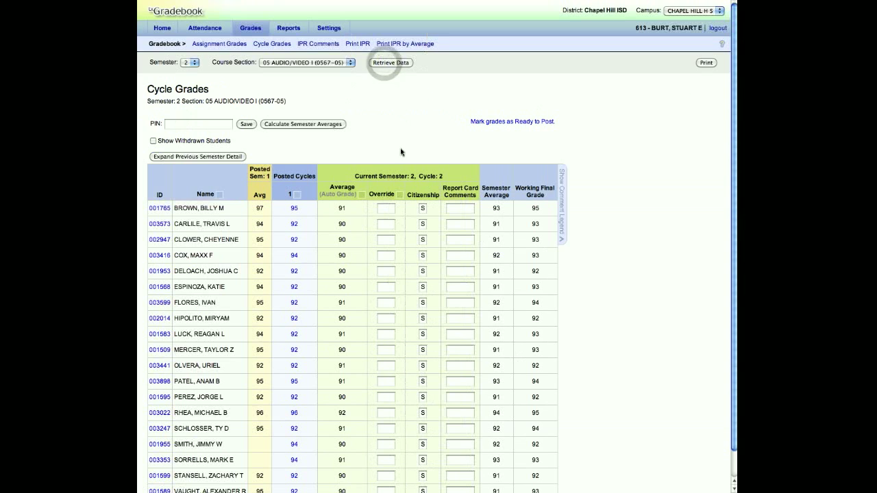
pyautogui.scroll(-1, 376, 203)
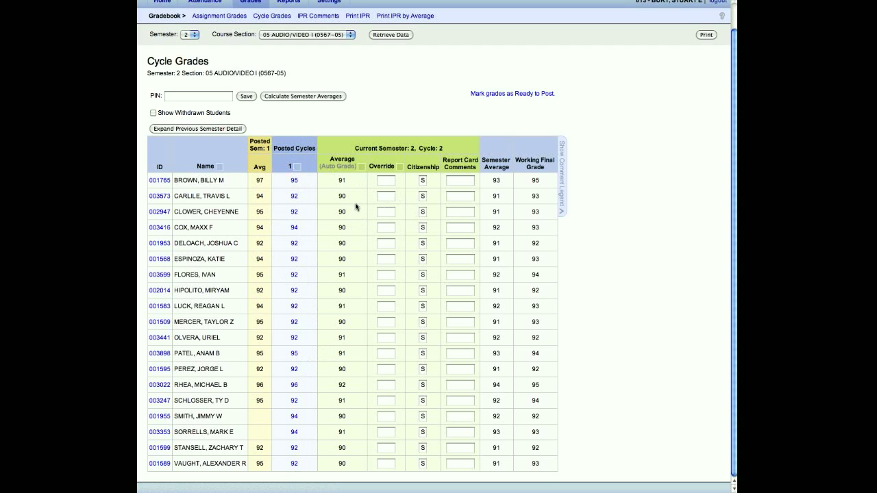
pyautogui.click(385, 180)
pyautogui.click(387, 326)
# Step: Show the comment legend and enter report card comment codes A and C for the first student
pyautogui.click(469, 182)
pyautogui.click(563, 173)
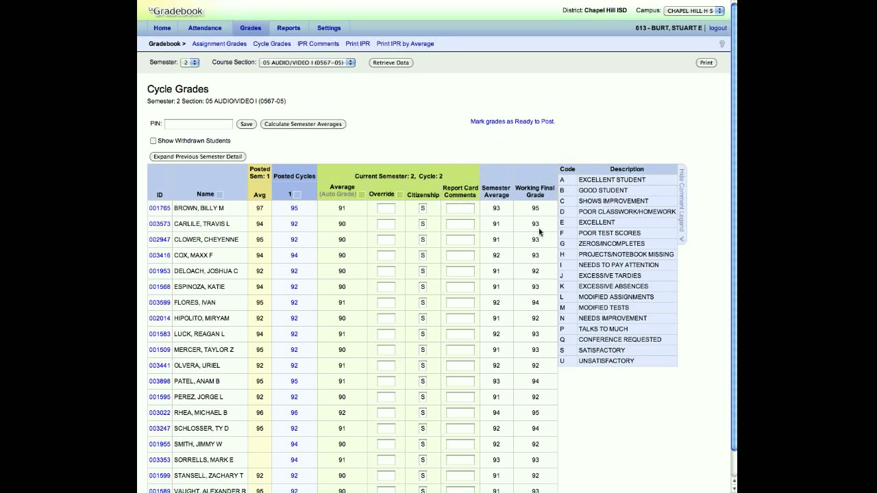
pyautogui.click(461, 213)
pyautogui.scroll(-1, 424, 128)
pyautogui.scroll(1, 423, 128)
# Step: Bring up the PIN prompt for marking the cycle grades as ready to post
pyautogui.click(219, 126)
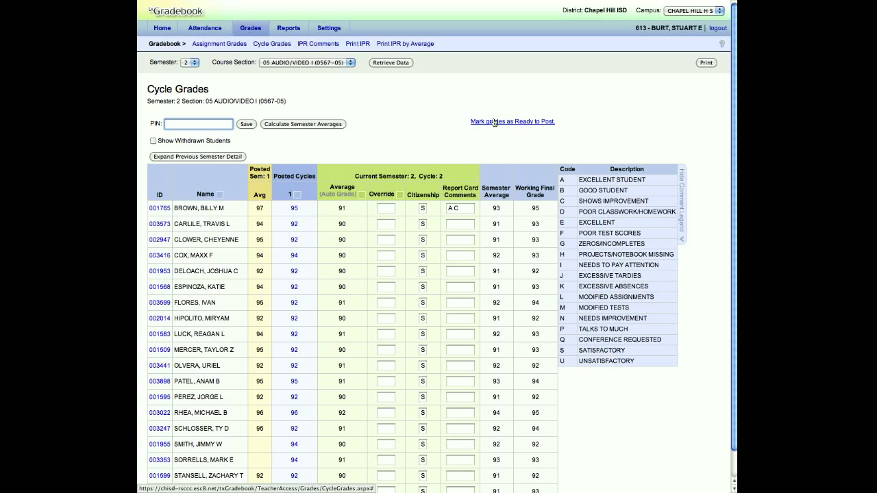
pyautogui.click(494, 122)
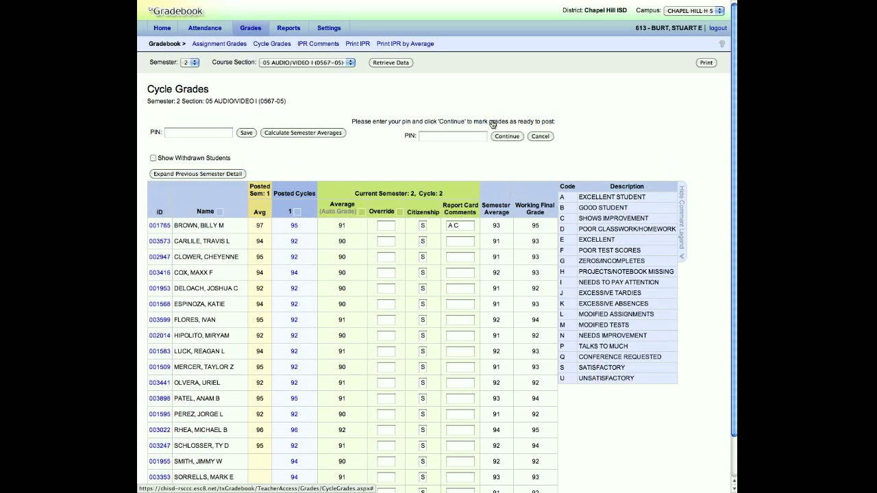
pyautogui.click(434, 135)
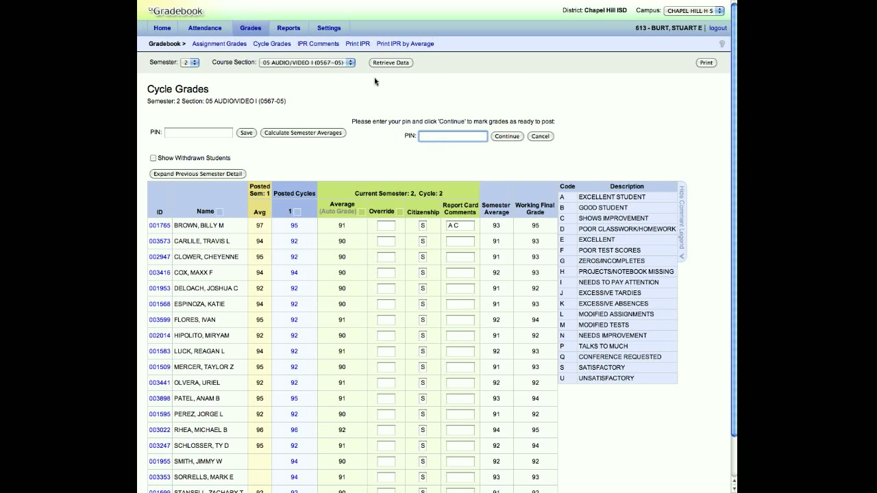
# Step: Open the IPR comments for the course section and show the comment code legend
pyautogui.click(253, 28)
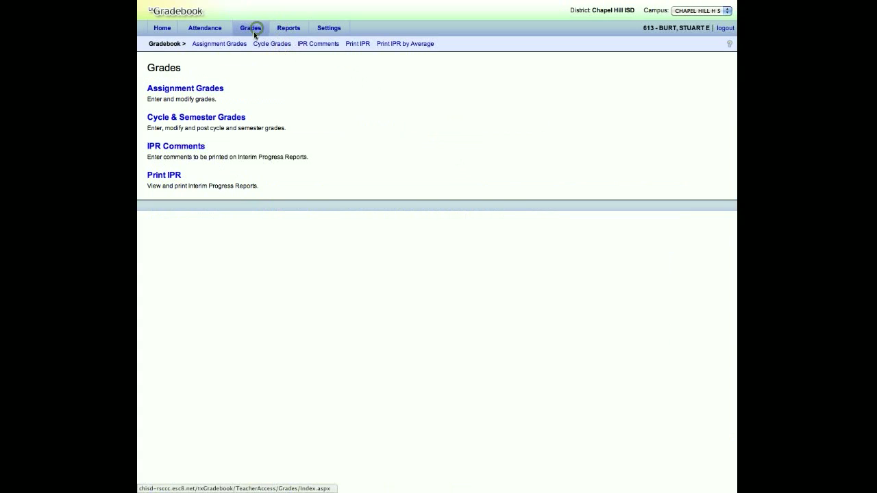
pyautogui.click(171, 148)
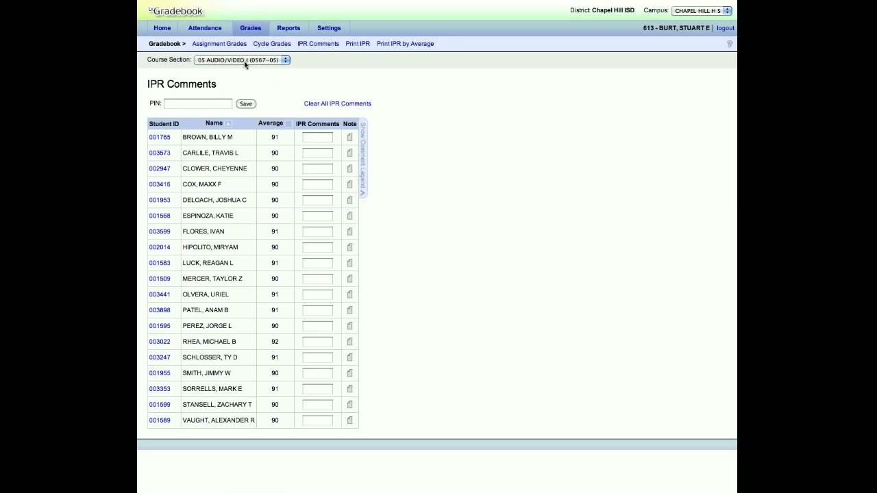
pyautogui.click(361, 150)
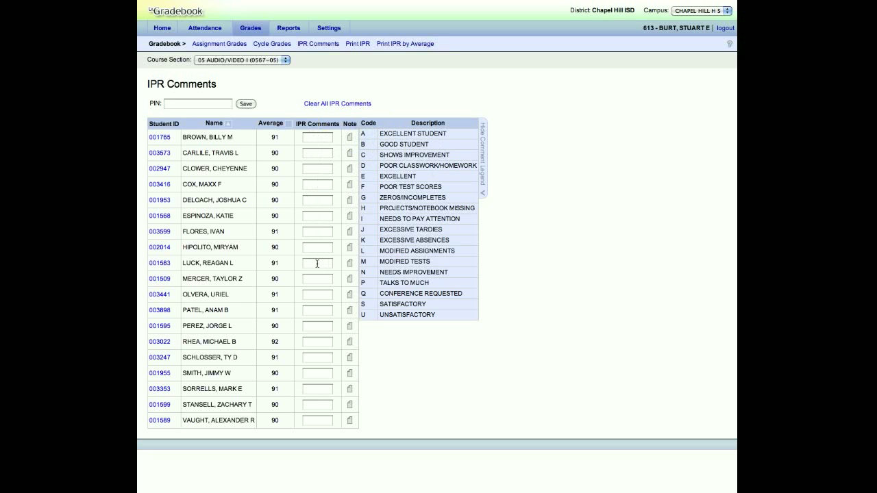
# Step: Open Print IPR by Average and list the students with an average below 100 in any one class
pyautogui.click(378, 45)
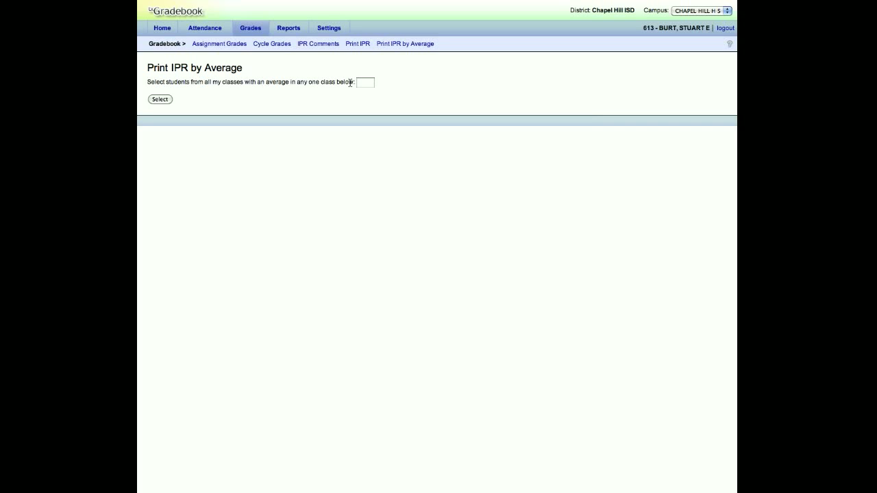
pyautogui.click(374, 82)
pyautogui.click(160, 99)
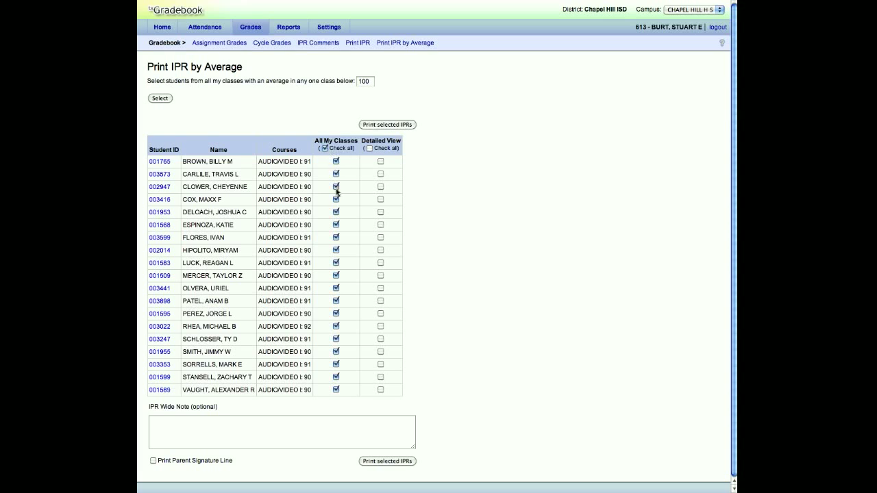
# Step: Exclude the eleventh and eighteenth listed students from the all-classes IPR print selection
pyautogui.click(337, 289)
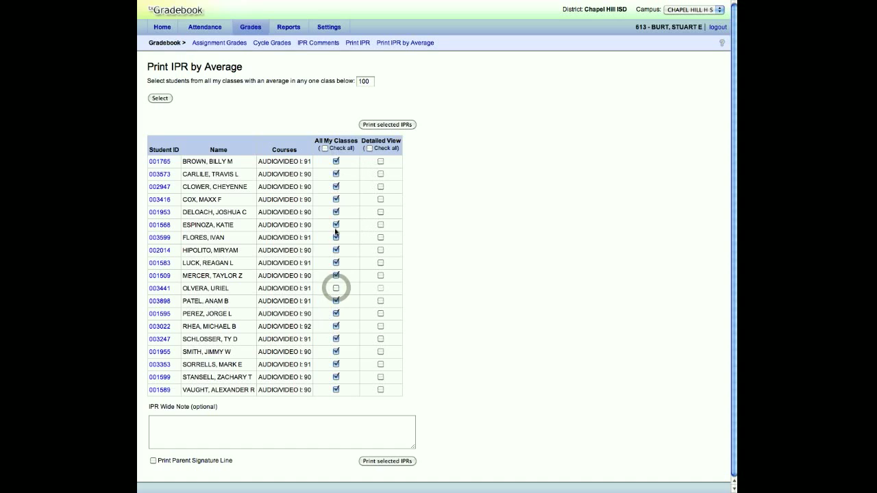
pyautogui.click(336, 378)
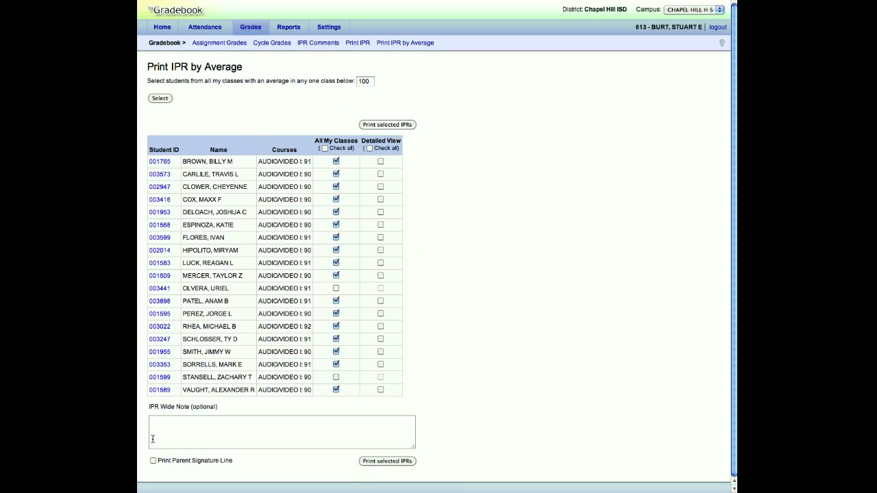
pyautogui.click(153, 461)
# Step: Generate the Class Roster report for semester 2, section 05 AUDIO/VIDEO I (0567-05), with 5 blank columns, and close it after viewing
pyautogui.click(288, 28)
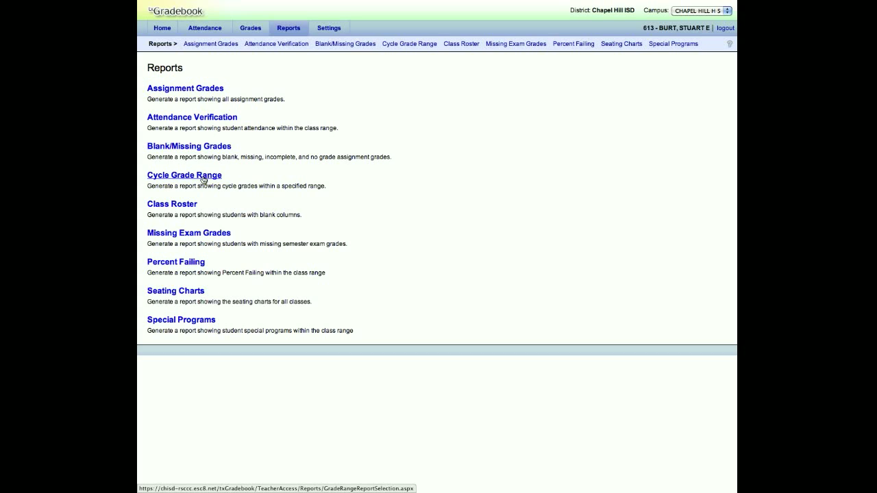
pyautogui.click(172, 204)
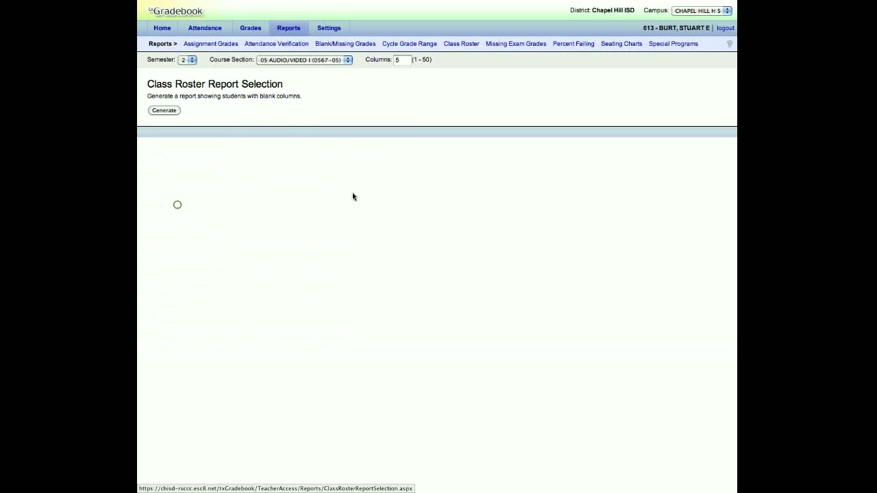
pyautogui.click(173, 111)
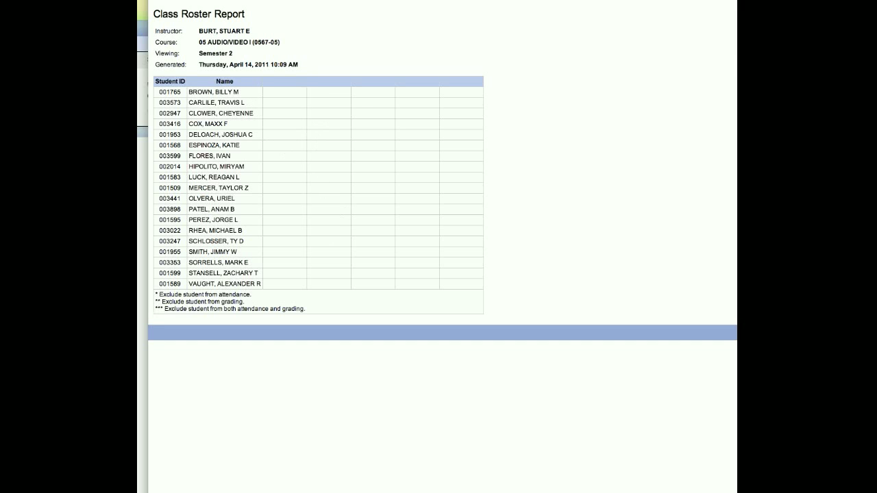
pyautogui.click(155, 2)
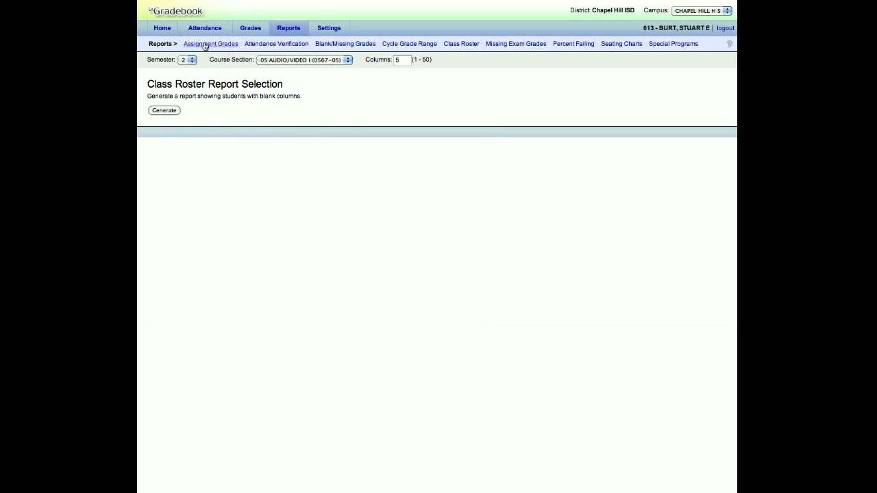
# Step: Generate the Seating Charts report for all semester 2 periods with fixed seat width, and close it after viewing
pyautogui.click(288, 27)
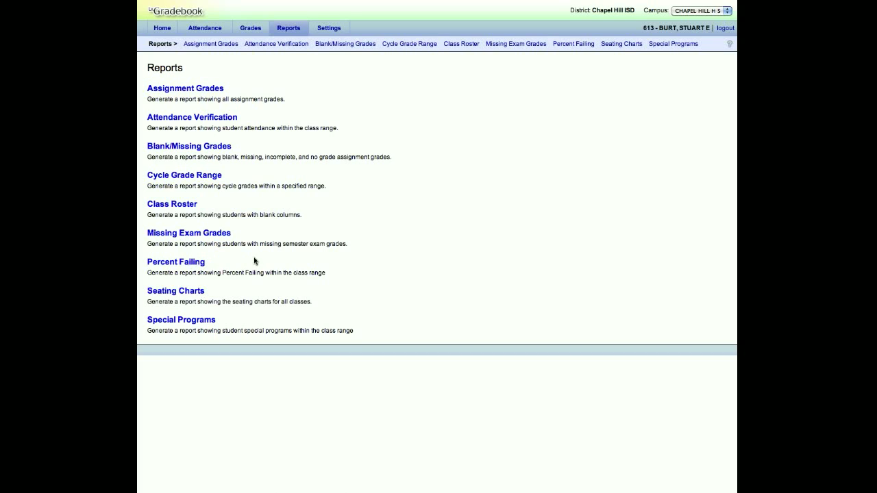
pyautogui.click(188, 291)
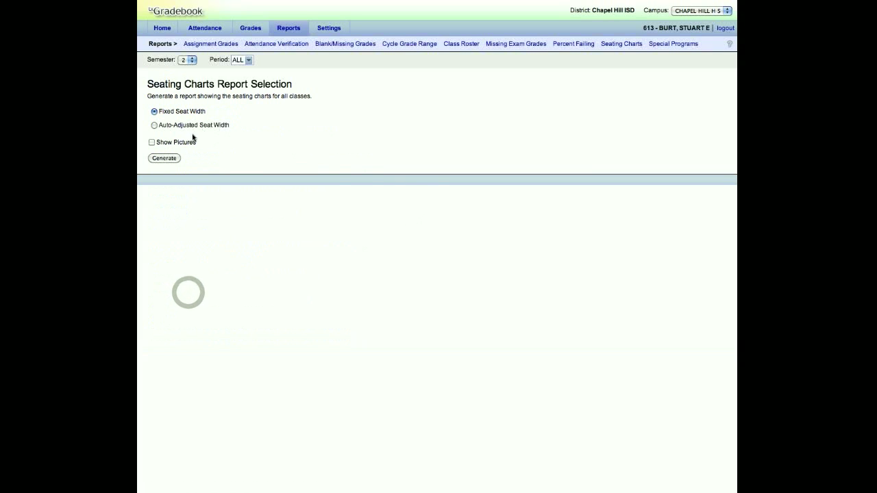
pyautogui.click(165, 158)
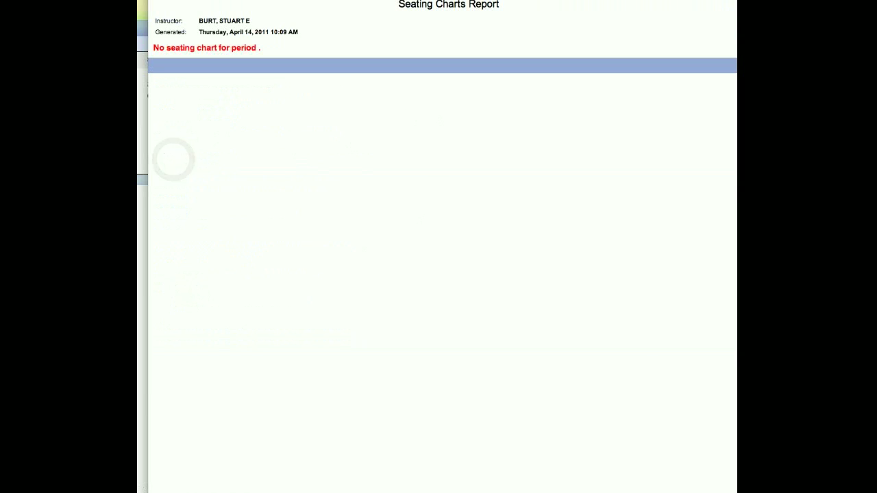
pyautogui.click(155, 0)
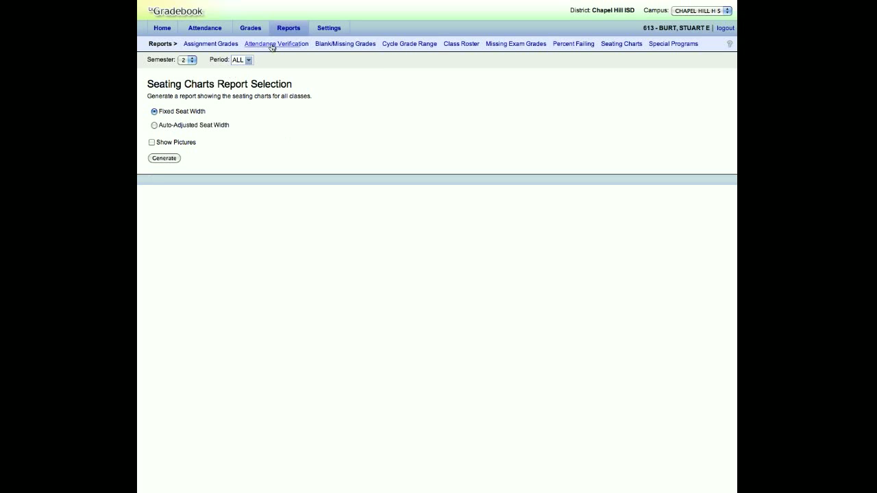
# Step: Open the Special Programs report selection and review its viewing options
pyautogui.click(289, 29)
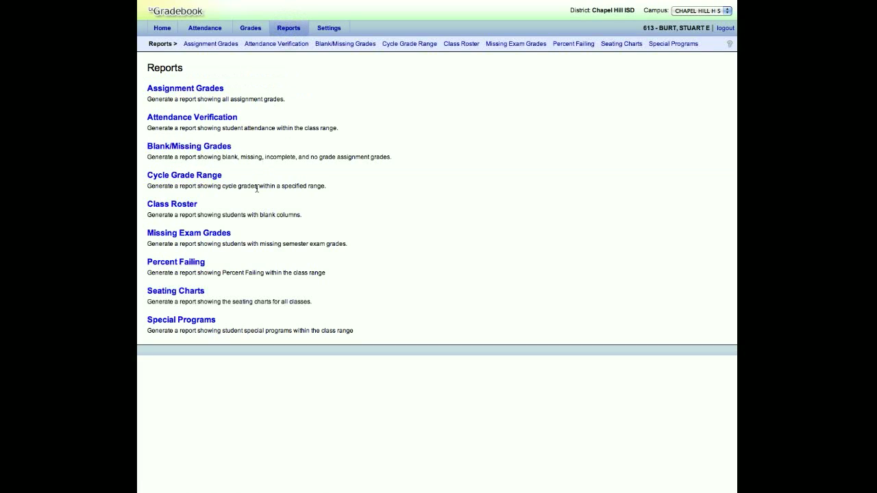
pyautogui.click(195, 321)
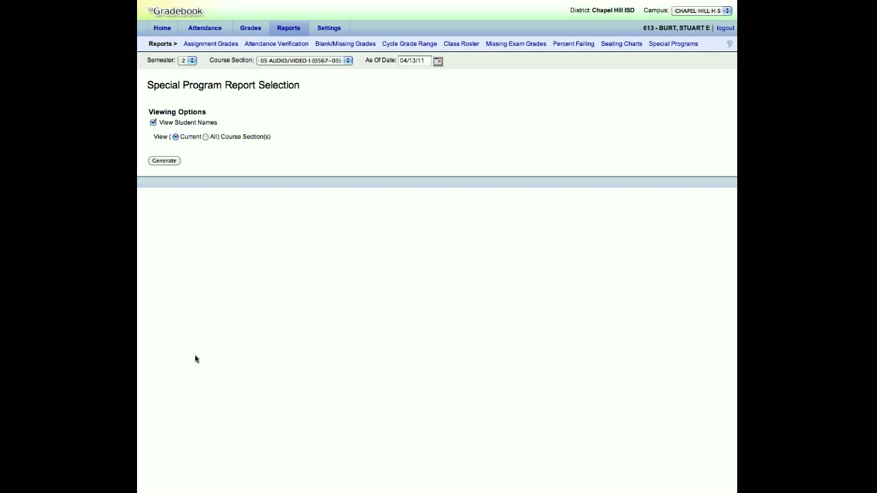
pyautogui.moveTo(323, 31)
pyautogui.click(289, 28)
# Step: Review the Update Profile fields in the settings and return to the settings overview
pyautogui.click(322, 30)
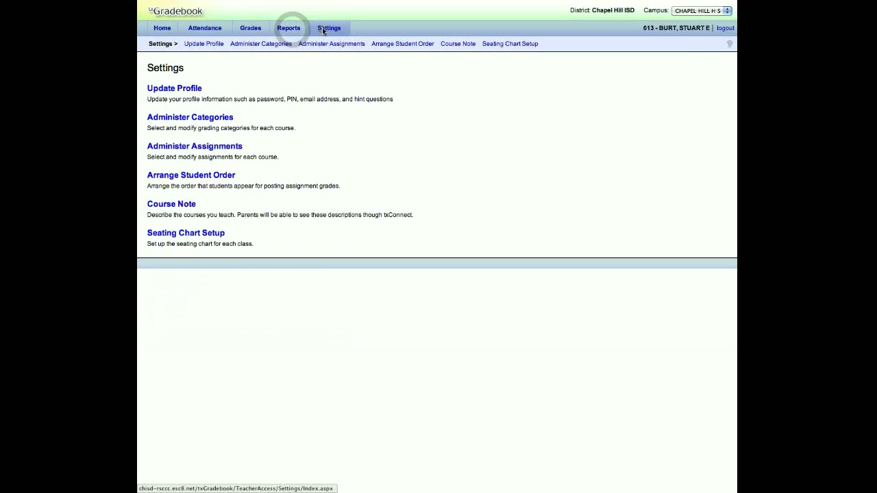
pyautogui.click(171, 91)
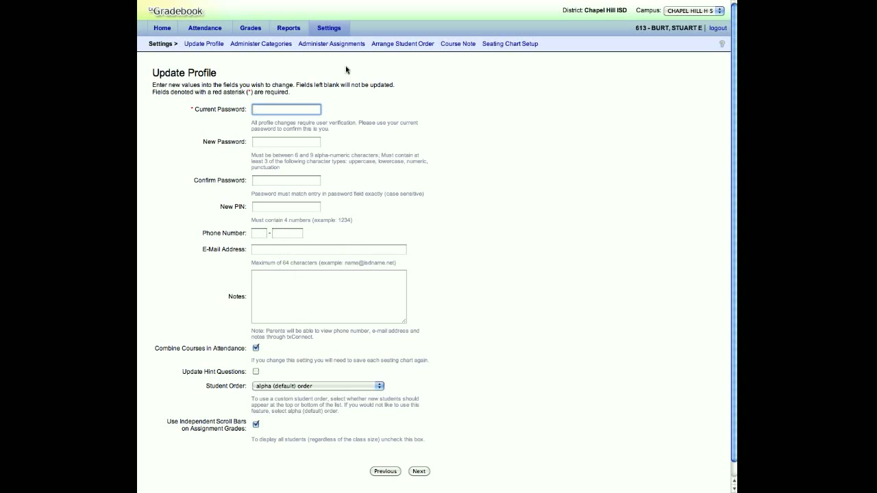
pyautogui.click(329, 27)
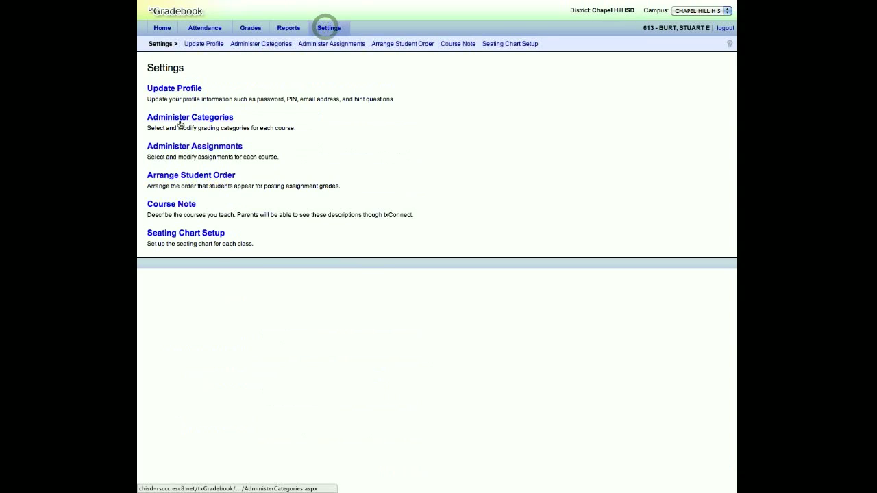
# Step: In Administer Categories, assign blue to Quizzes, green to Daily Work, Participation, and red to Test
pyautogui.click(180, 121)
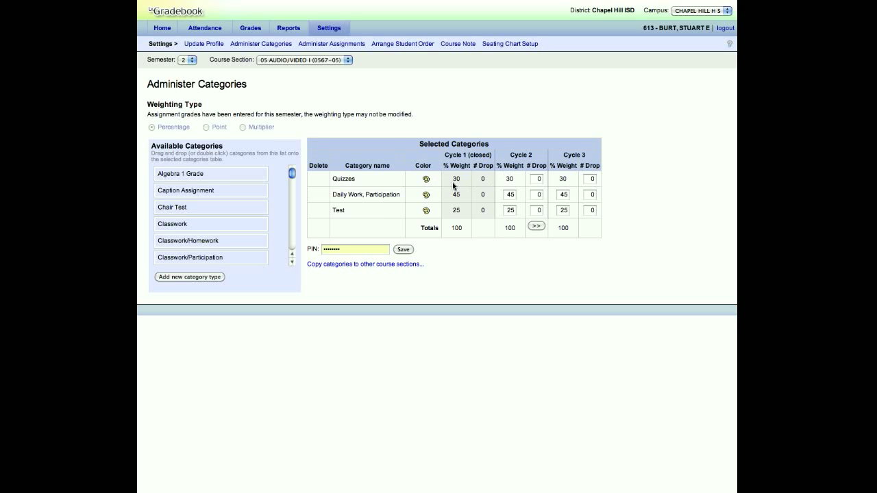
pyautogui.click(426, 181)
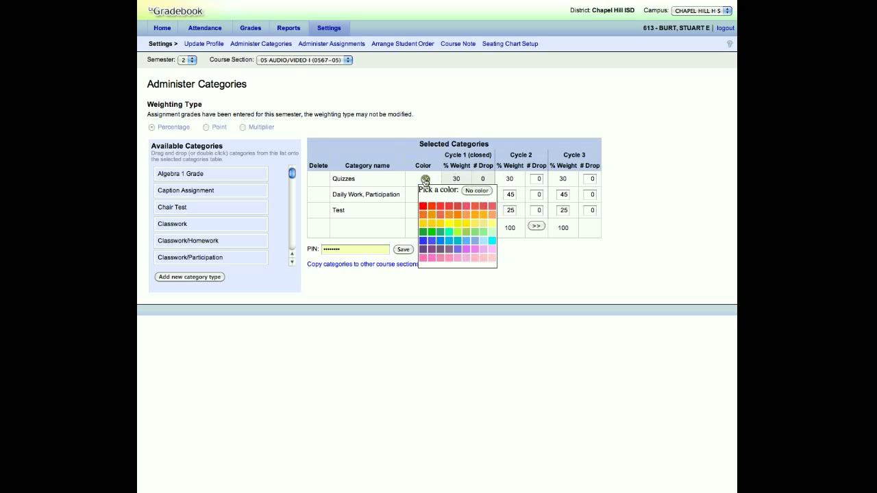
pyautogui.click(423, 241)
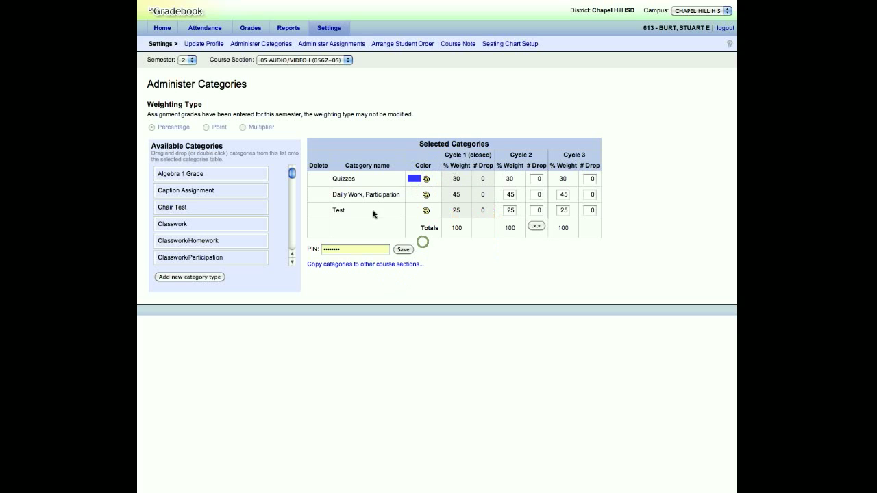
pyautogui.click(426, 196)
pyautogui.click(422, 250)
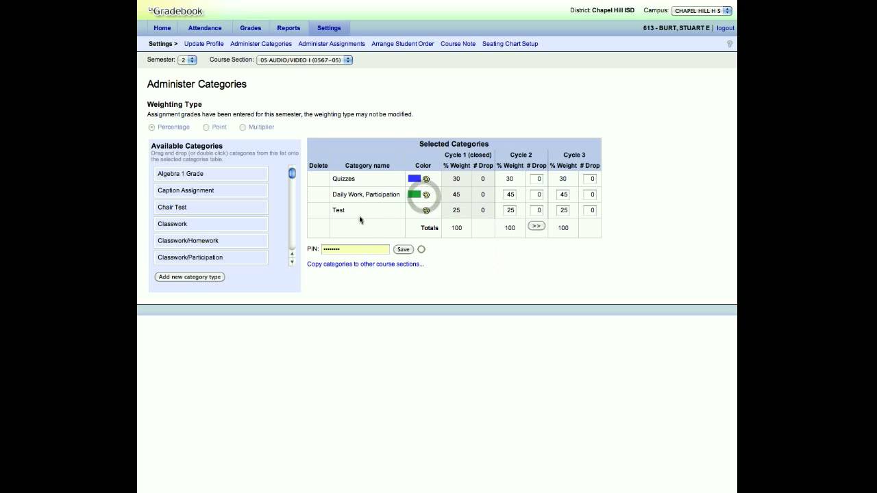
pyautogui.click(425, 211)
pyautogui.click(422, 238)
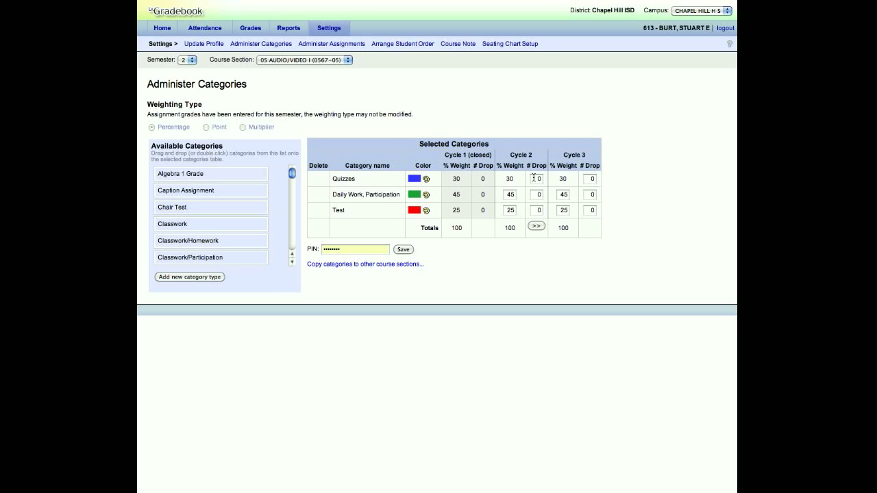
# Step: Review the Quizzes drop count for cycle 2 and open Copy Categories for section 05 AUDIO/VIDEO I (0567-05), accepting the loss of unsaved data
pyautogui.click(535, 178)
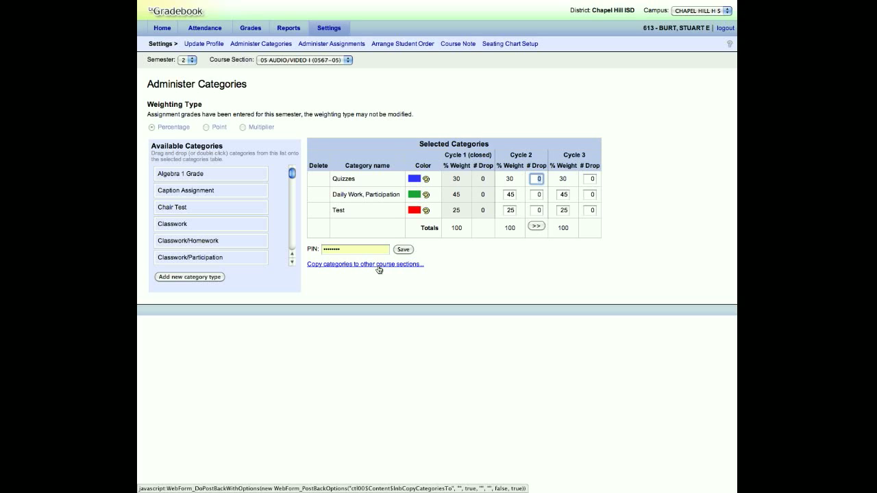
pyautogui.click(340, 60)
pyautogui.click(387, 76)
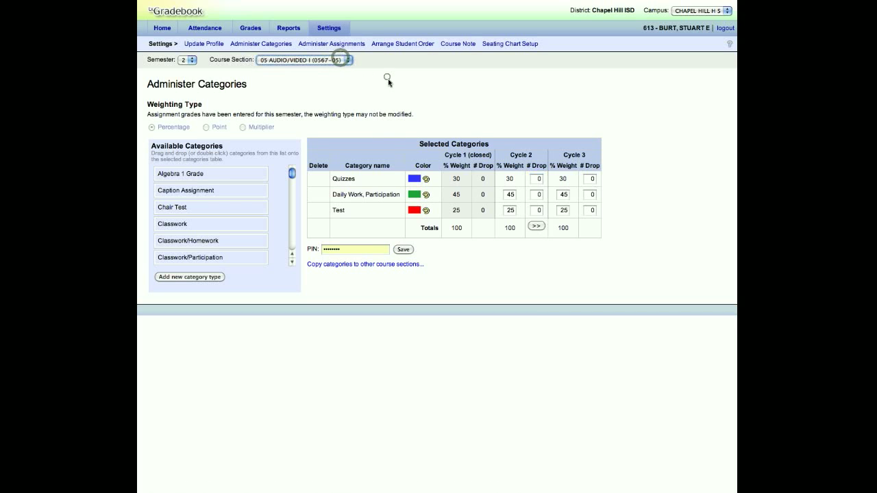
pyautogui.click(363, 264)
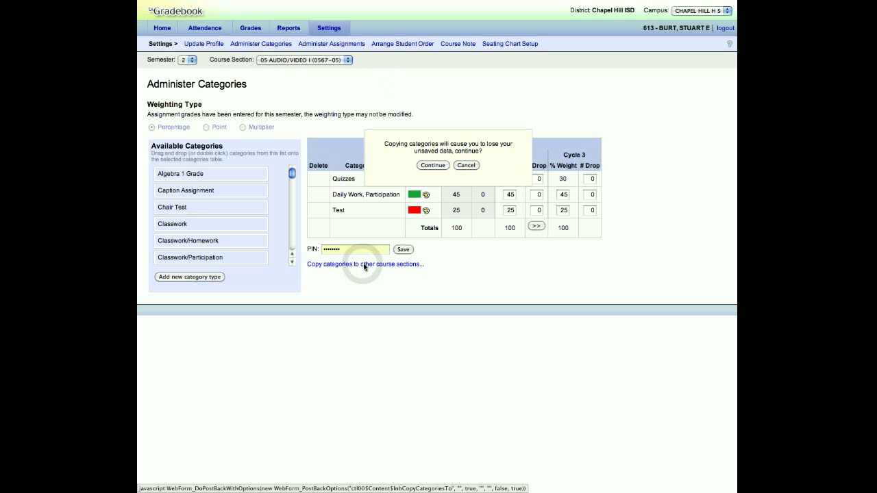
pyautogui.click(433, 165)
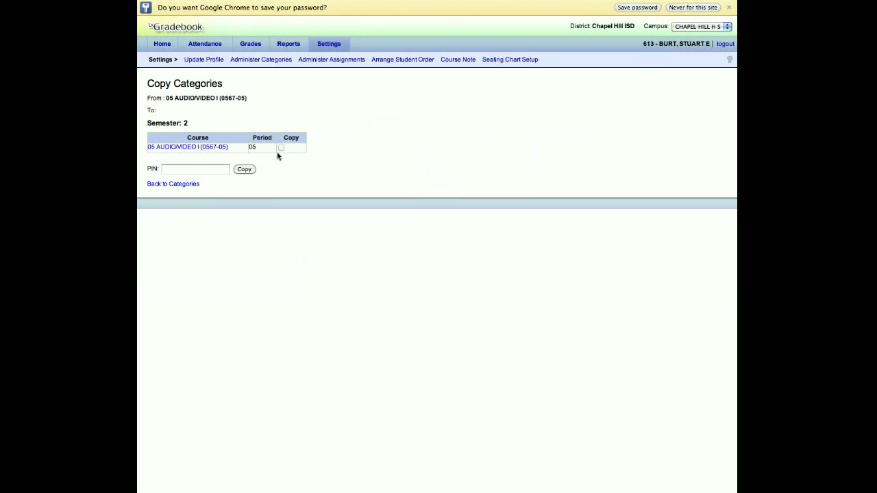
pyautogui.click(191, 171)
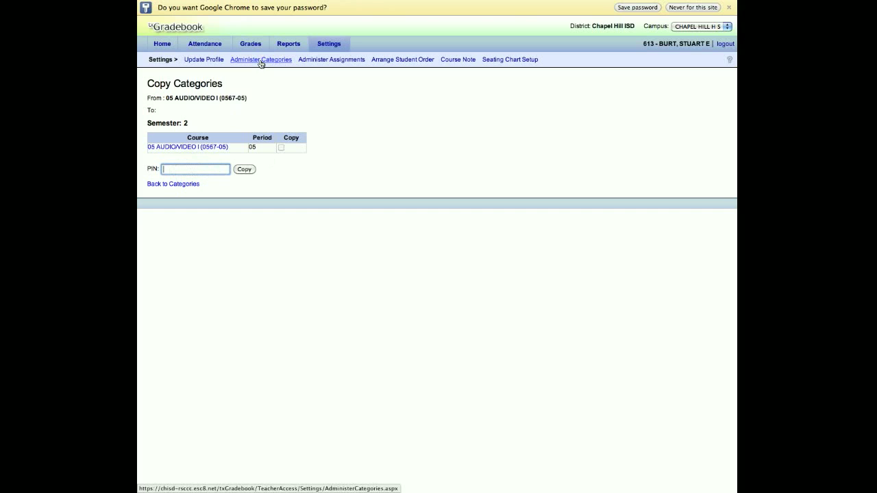
# Step: Open Administer Assignments and review the category choices for the Episode 11 and LipDub assignments
pyautogui.click(330, 62)
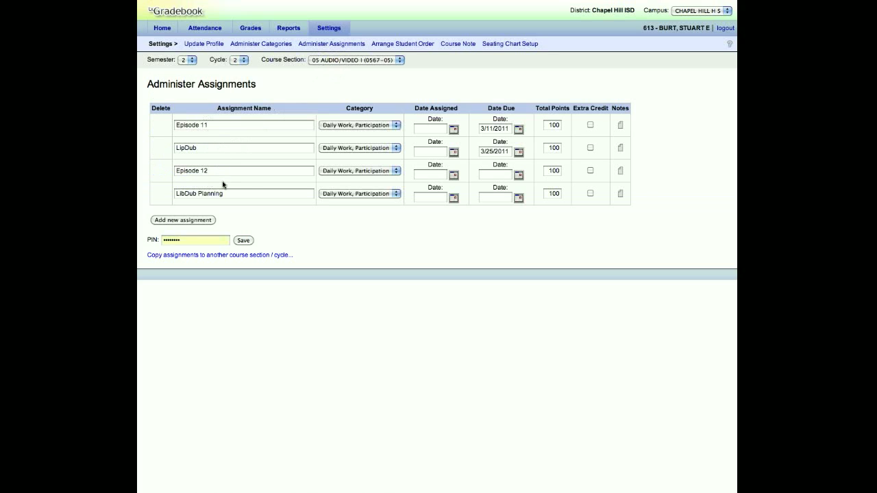
pyautogui.click(393, 125)
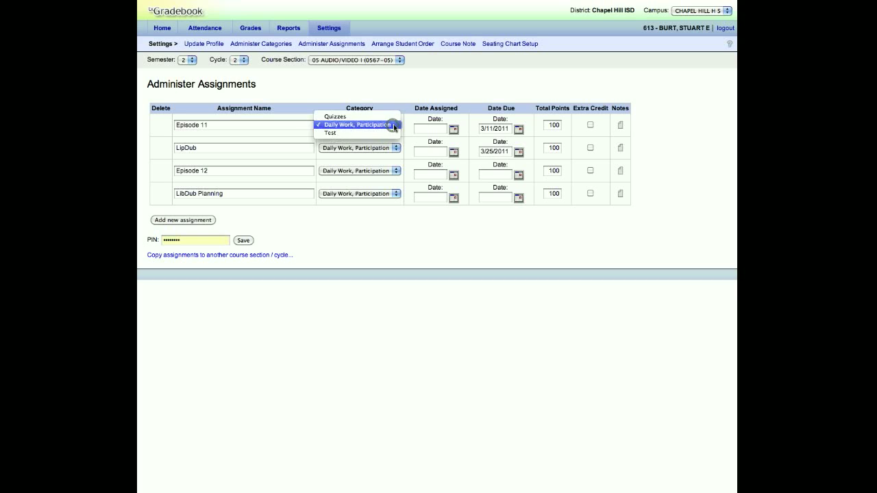
pyautogui.click(392, 125)
pyautogui.click(395, 147)
pyautogui.click(392, 147)
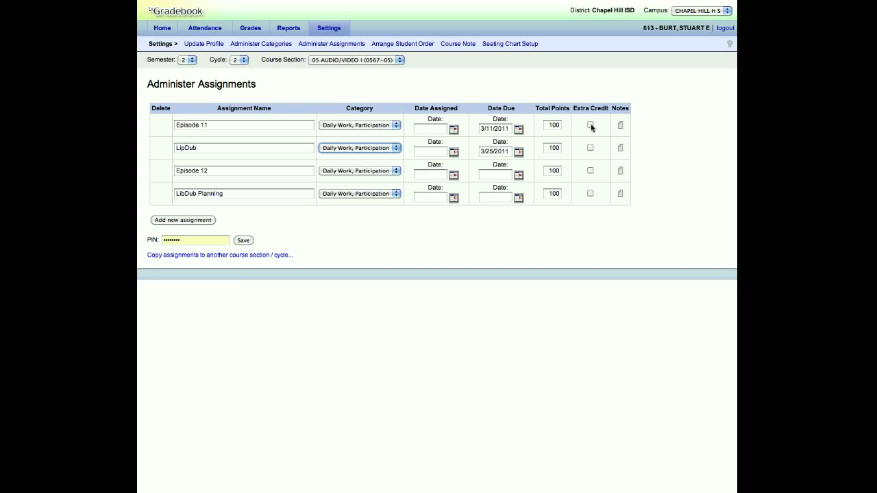
# Step: Review the total points field of the Episode 11 assignment and open its note box
pyautogui.click(553, 125)
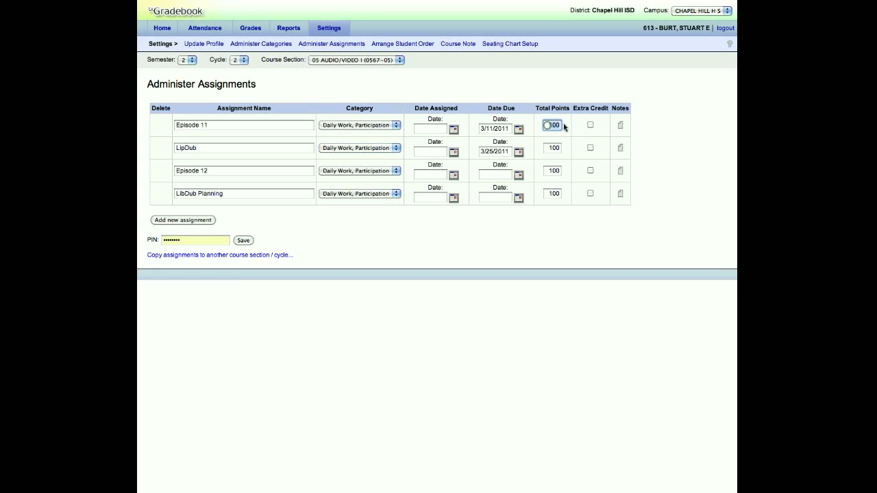
pyautogui.click(620, 126)
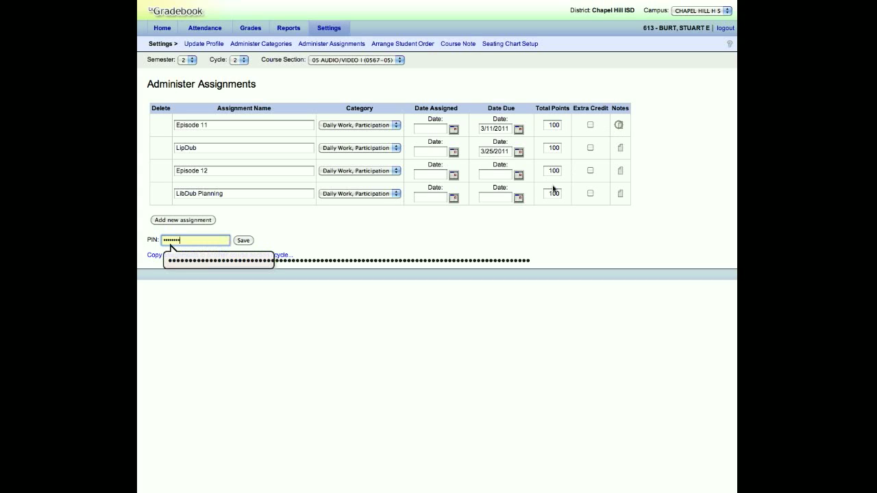
pyautogui.click(214, 241)
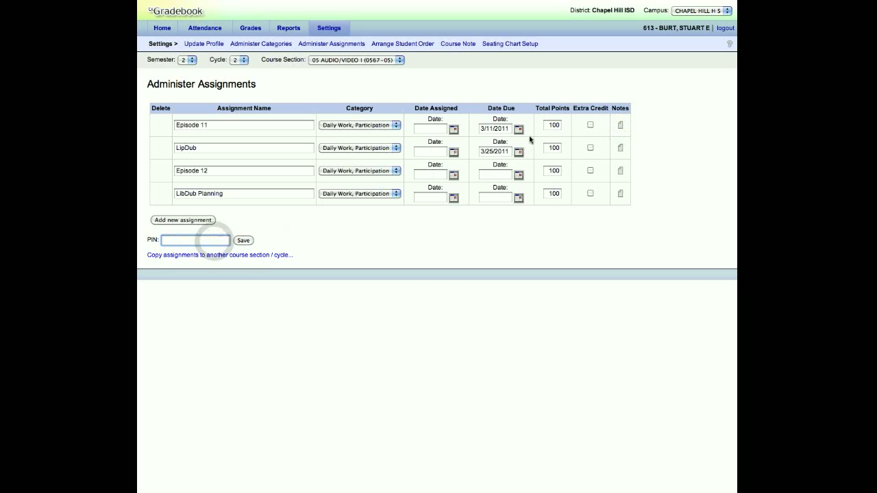
pyautogui.click(620, 126)
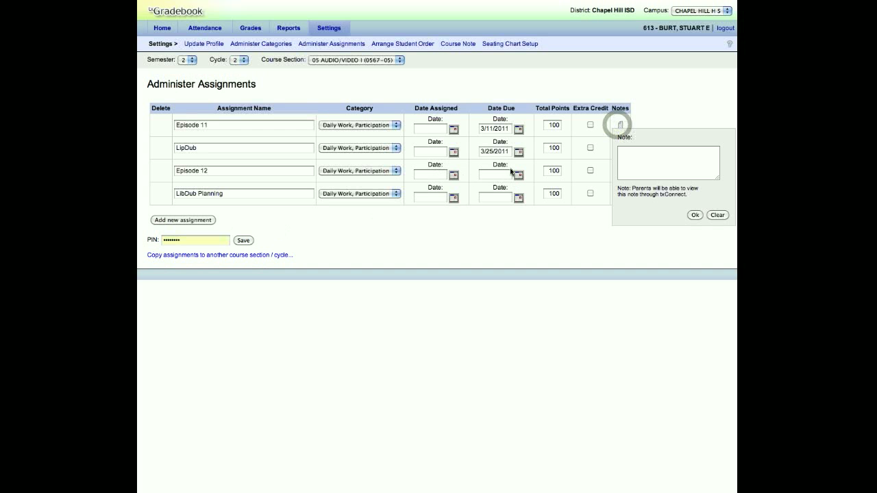
# Step: Enter the note "Pg 111 is optional assignment" for the Episode 11 assignment
pyautogui.click(653, 162)
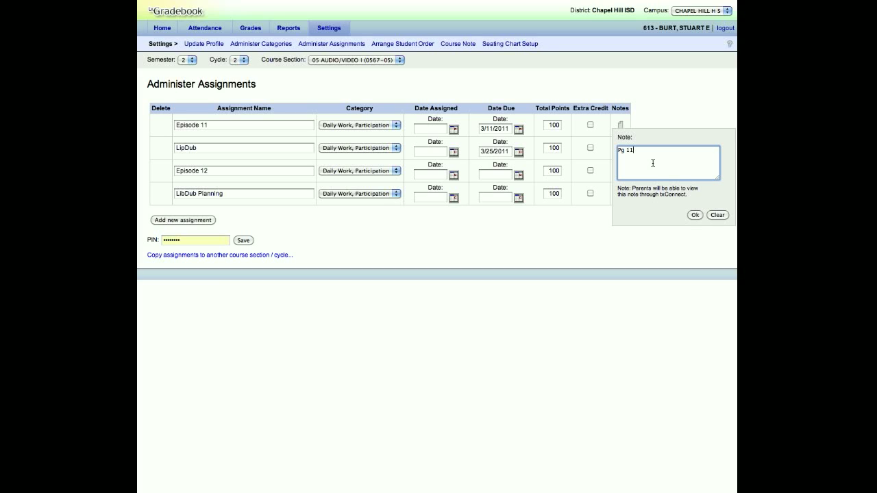
pyautogui.write('ptional assignment')
pyautogui.click(721, 217)
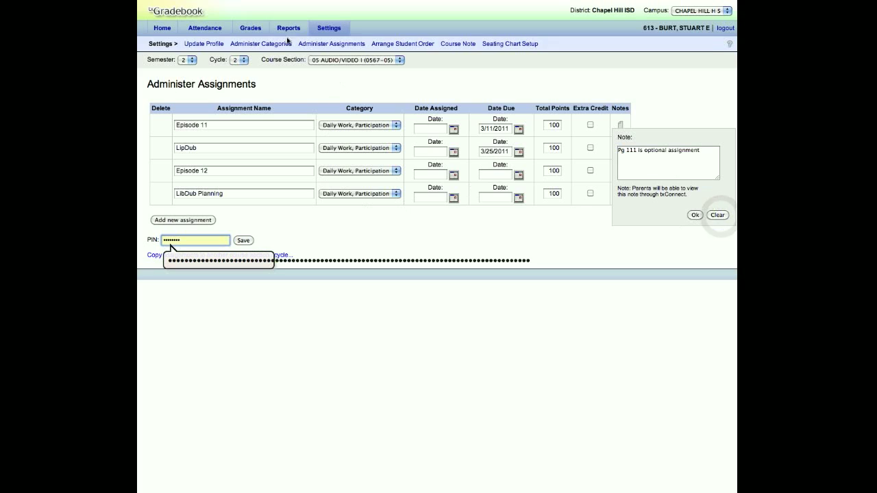
# Step: Reopen Administer Assignments from the Settings page and review the category choices for the LibDub Planning assignment
pyautogui.click(319, 28)
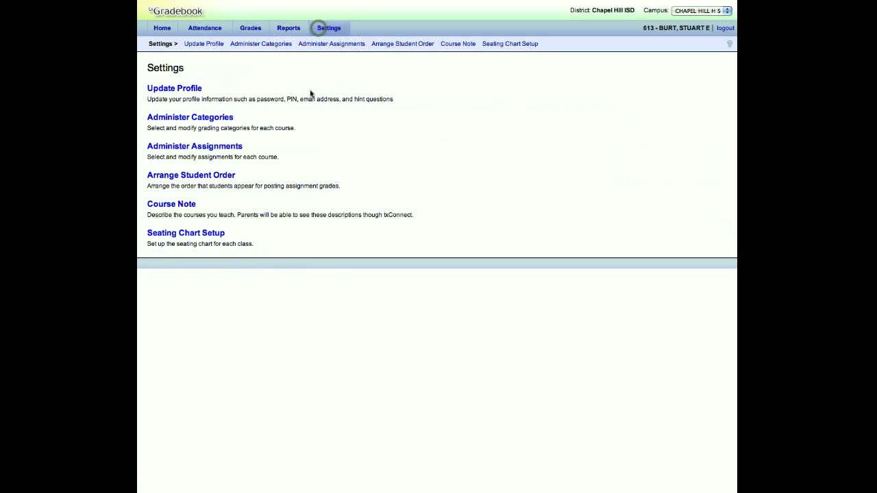
pyautogui.click(202, 146)
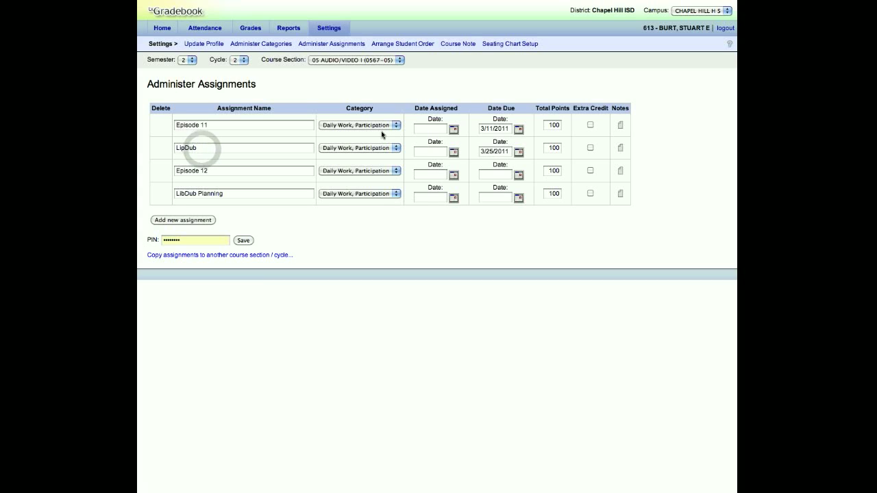
pyautogui.click(381, 194)
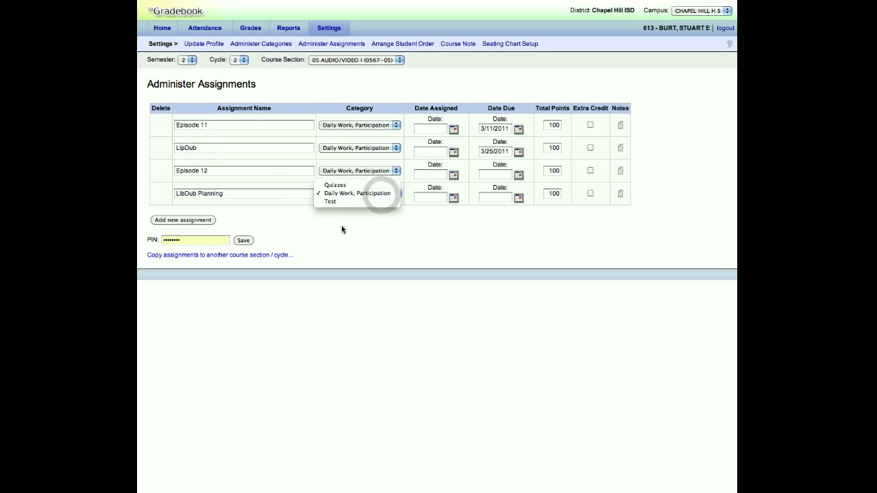
pyautogui.click(345, 242)
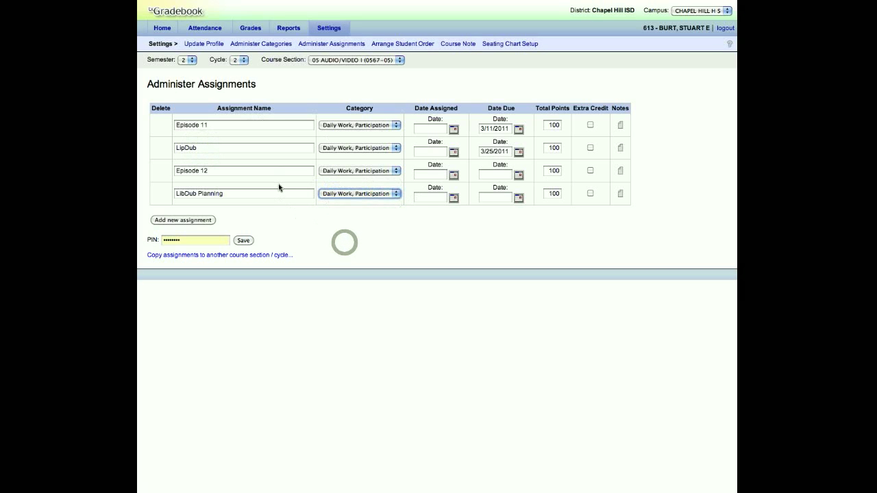
pyautogui.click(353, 197)
pyautogui.click(319, 245)
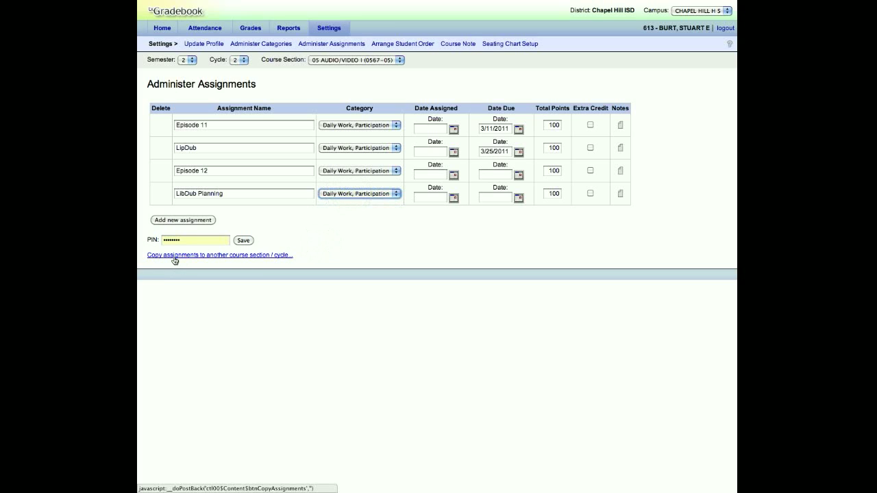
# Step: Review the available course sections on the Administer Assignments page, keeping 05 AUDIO/VIDEO I (0567-05)
pyautogui.click(280, 222)
pyautogui.click(362, 61)
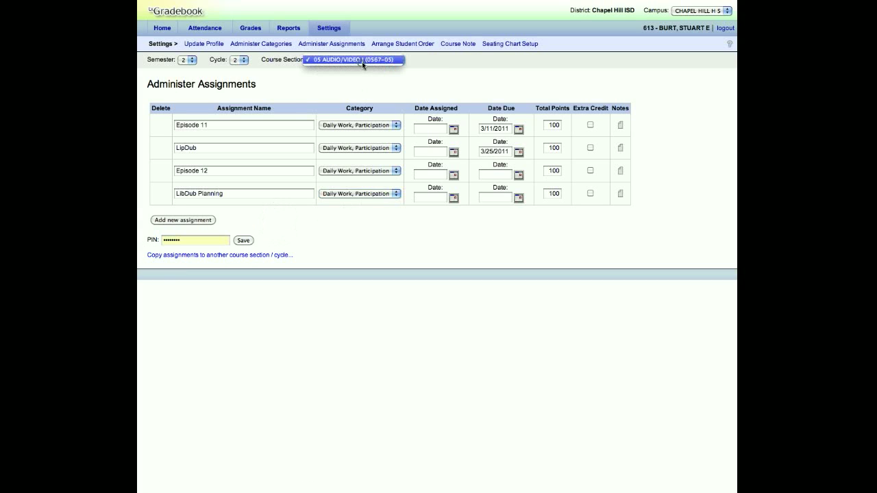
pyautogui.click(359, 64)
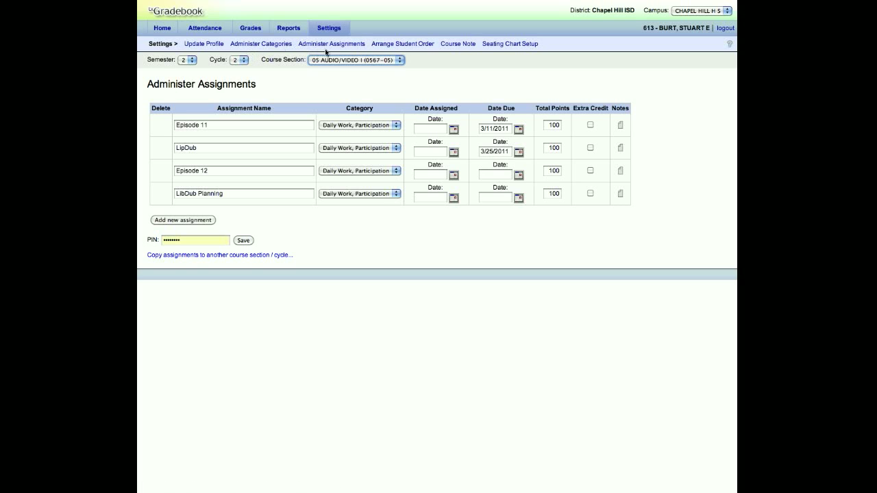
# Step: Open Arrange Student Order and retrieve the student list for semester 2, section 05 AUDIO/VIDEO I (0567-05)
pyautogui.click(398, 46)
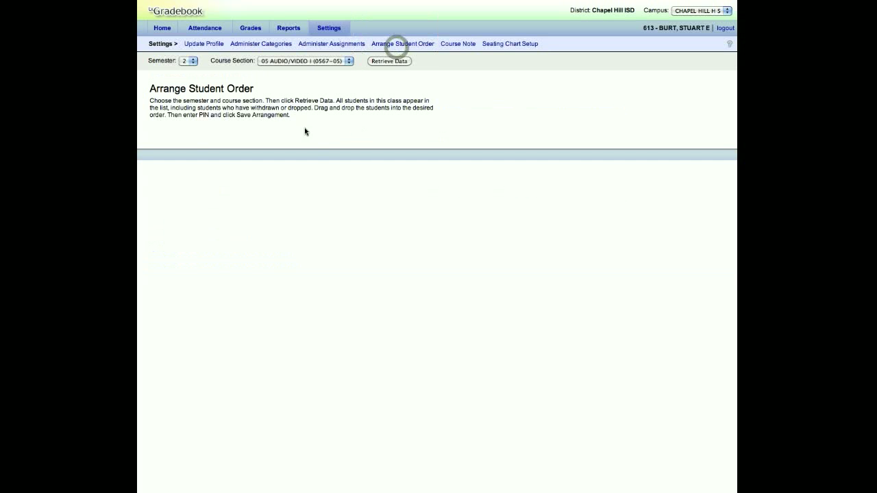
pyautogui.click(389, 61)
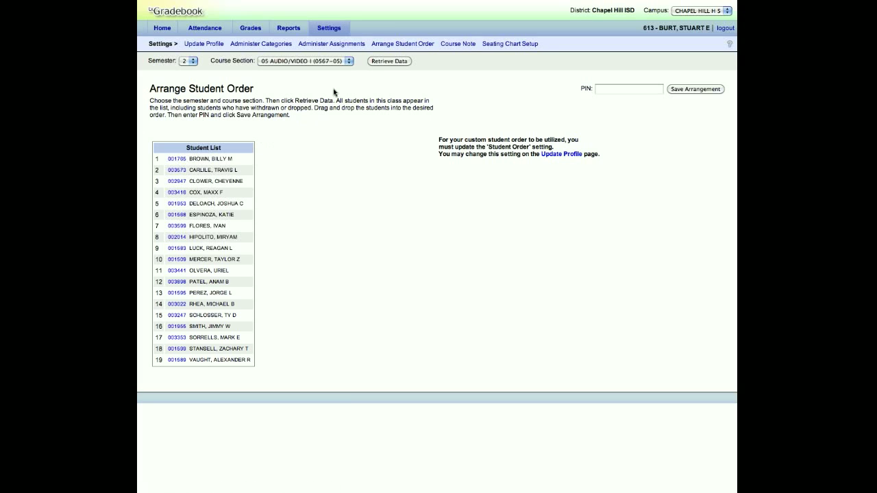
# Step: Open Course Note for section 05 AUDIO/VIDEO I (0567-05) and review its note box and PIN field
pyautogui.click(456, 46)
pyautogui.click(231, 130)
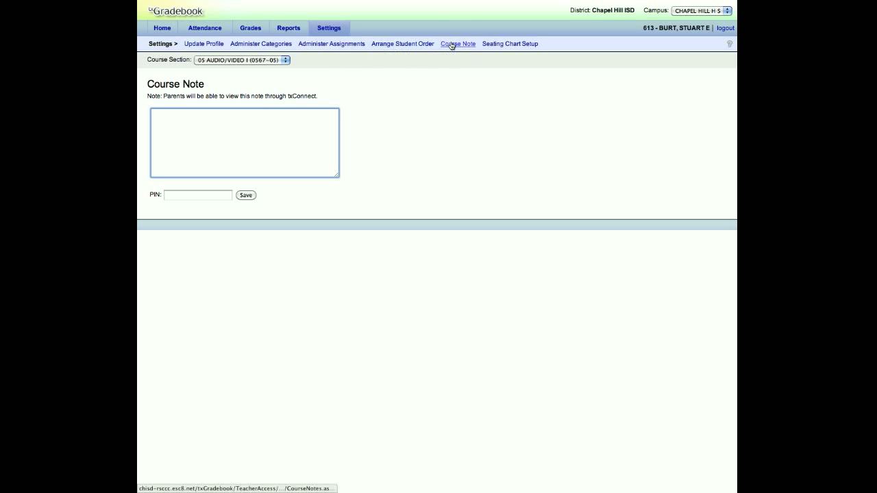
pyautogui.click(237, 133)
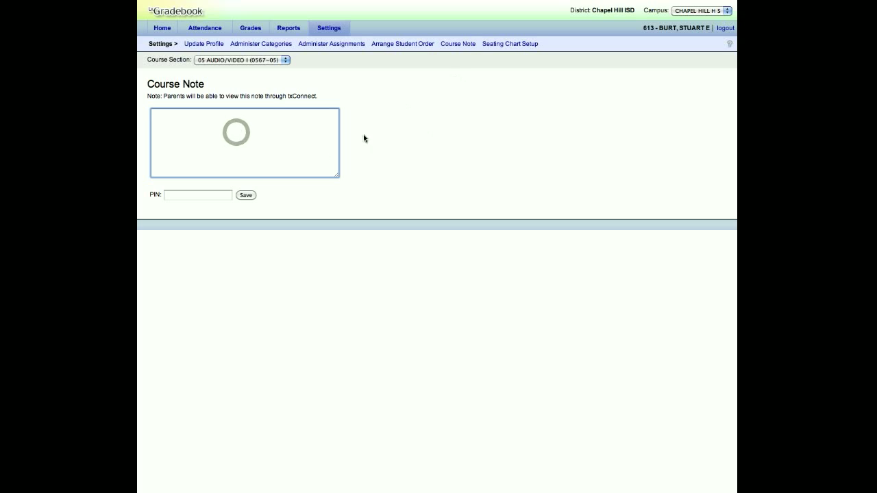
pyautogui.click(223, 195)
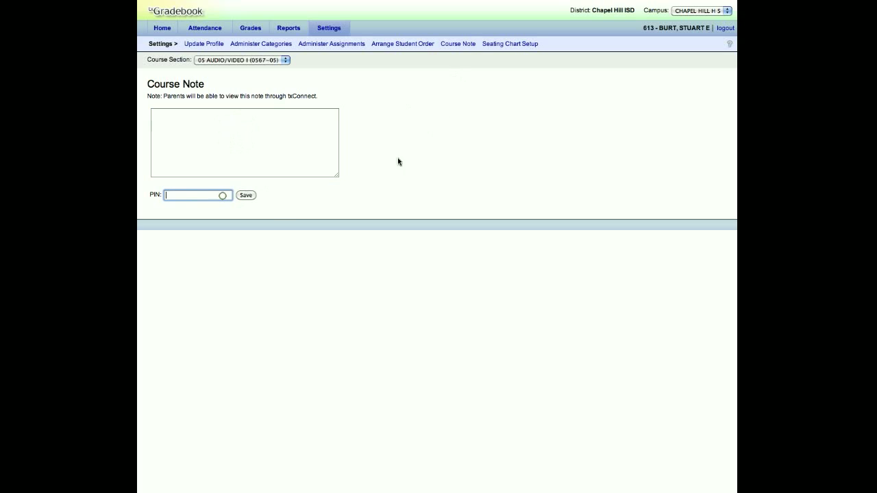
# Step: Open Seating Chart Setup and preview an alphabetical-by-row layout with 4 rows and 5 columns for period 05
pyautogui.click(509, 46)
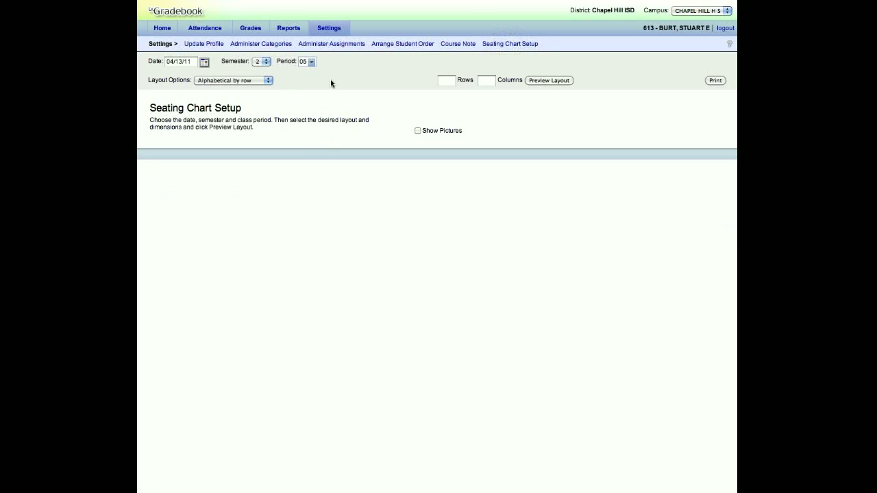
pyautogui.click(447, 82)
pyautogui.write('3')
pyautogui.click(487, 82)
pyautogui.write('5')
pyautogui.click(534, 81)
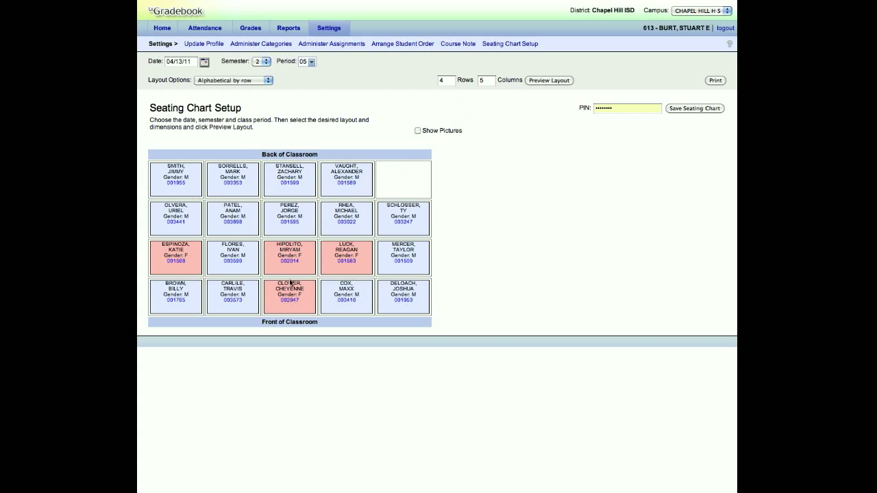
# Step: Change the seating chart layout to Numerical by row and preview it
pyautogui.click(256, 81)
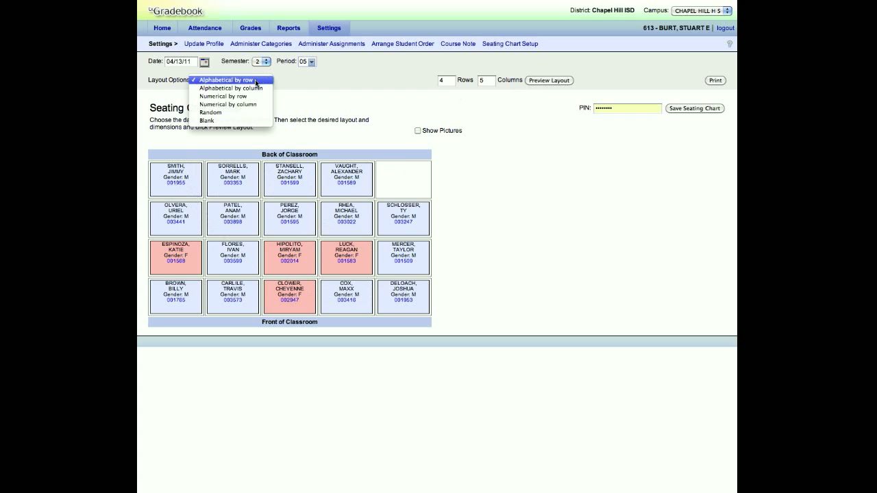
pyautogui.click(249, 96)
pyautogui.click(536, 81)
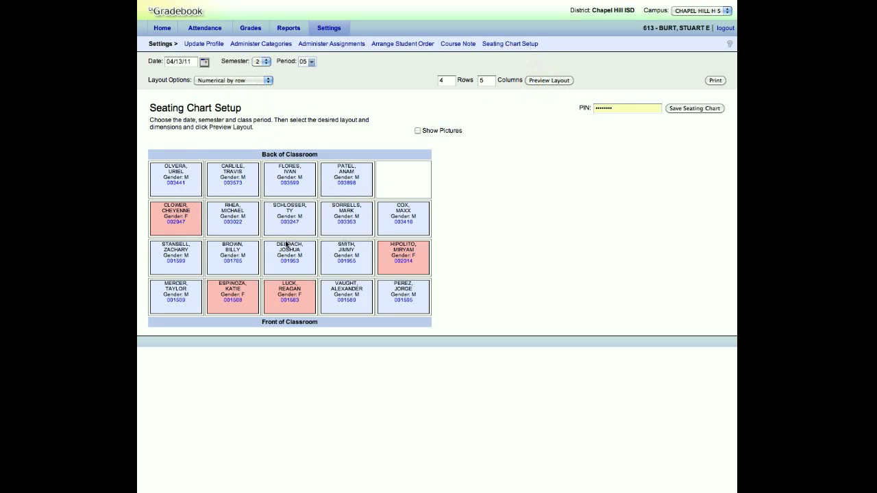
# Step: Move the first back-row student to the empty corner seat, the fourth into the vacated seat, and swap five student pairs between rows
pyautogui.moveTo(179, 191); pyautogui.dragTo(403, 182)
pyautogui.moveTo(345, 179); pyautogui.dragTo(178, 181)
pyautogui.moveTo(225, 226); pyautogui.dragTo(231, 183)
pyautogui.moveTo(296, 224); pyautogui.dragTo(300, 270)
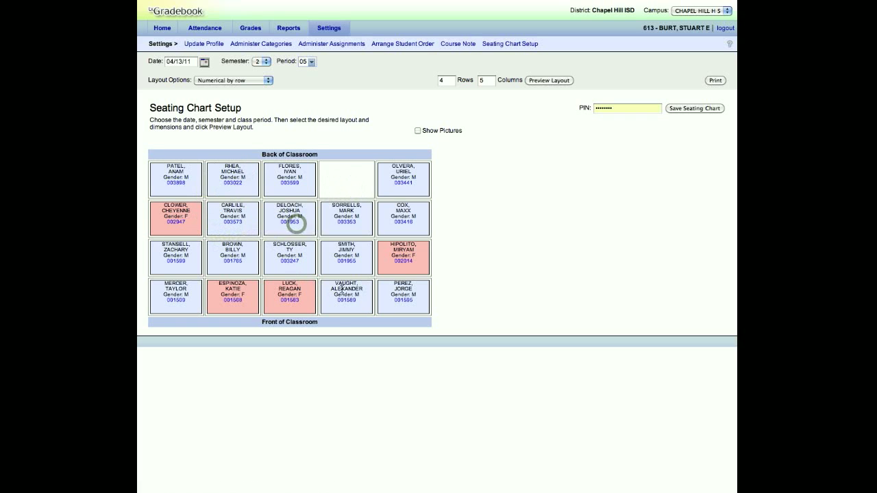
pyautogui.moveTo(358, 308); pyautogui.dragTo(230, 254)
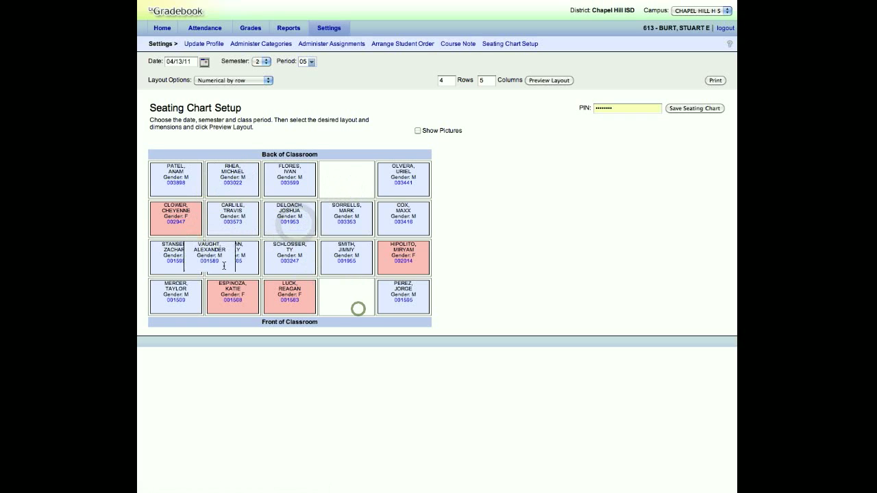
pyautogui.click(301, 302)
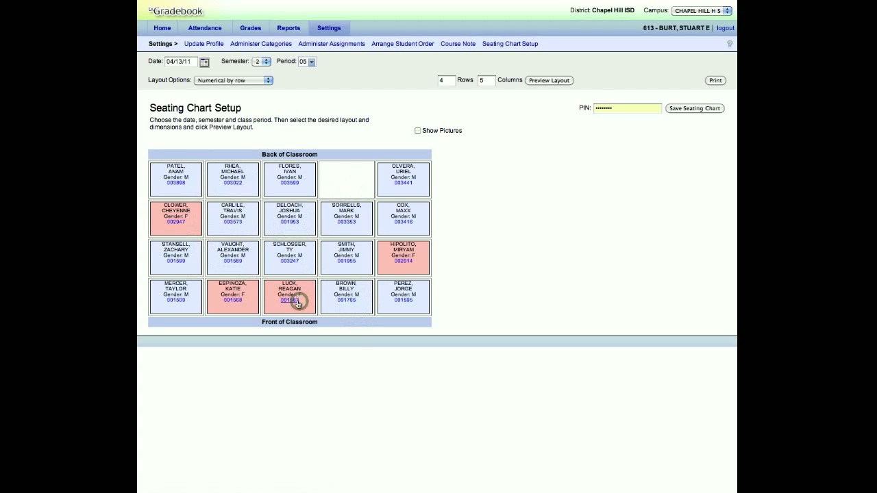
pyautogui.moveTo(276, 311); pyautogui.dragTo(291, 184)
pyautogui.moveTo(235, 298); pyautogui.dragTo(346, 257)
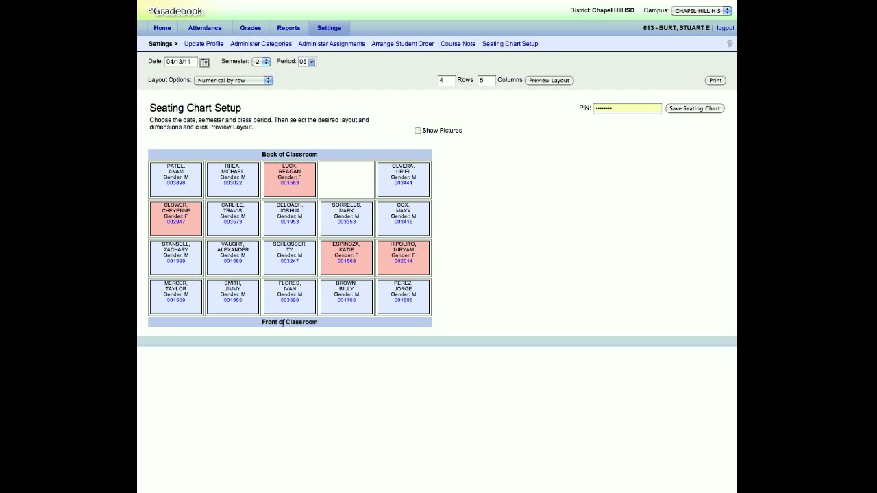
# Step: Show student pictures on the seating chart and return to the Home page
pyautogui.click(417, 131)
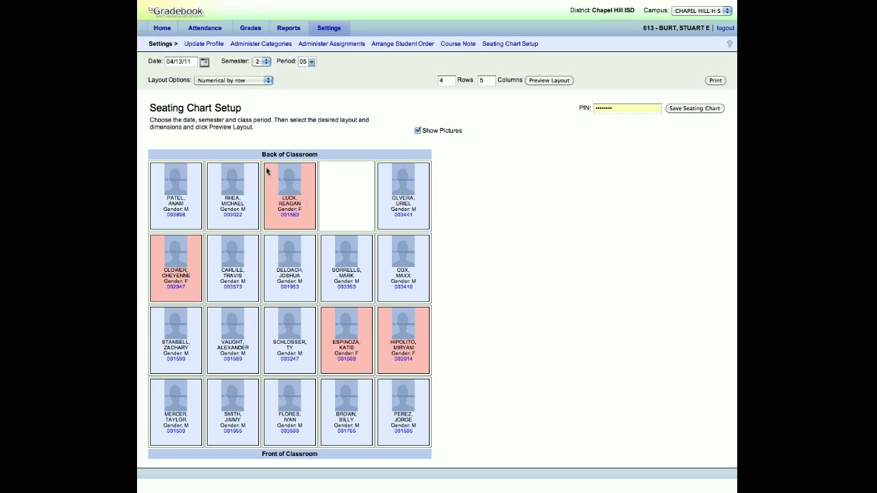
pyautogui.click(162, 28)
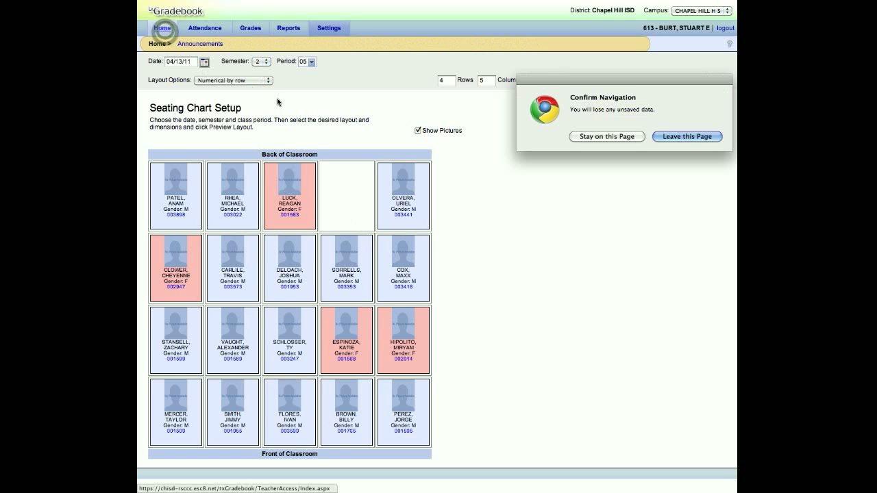